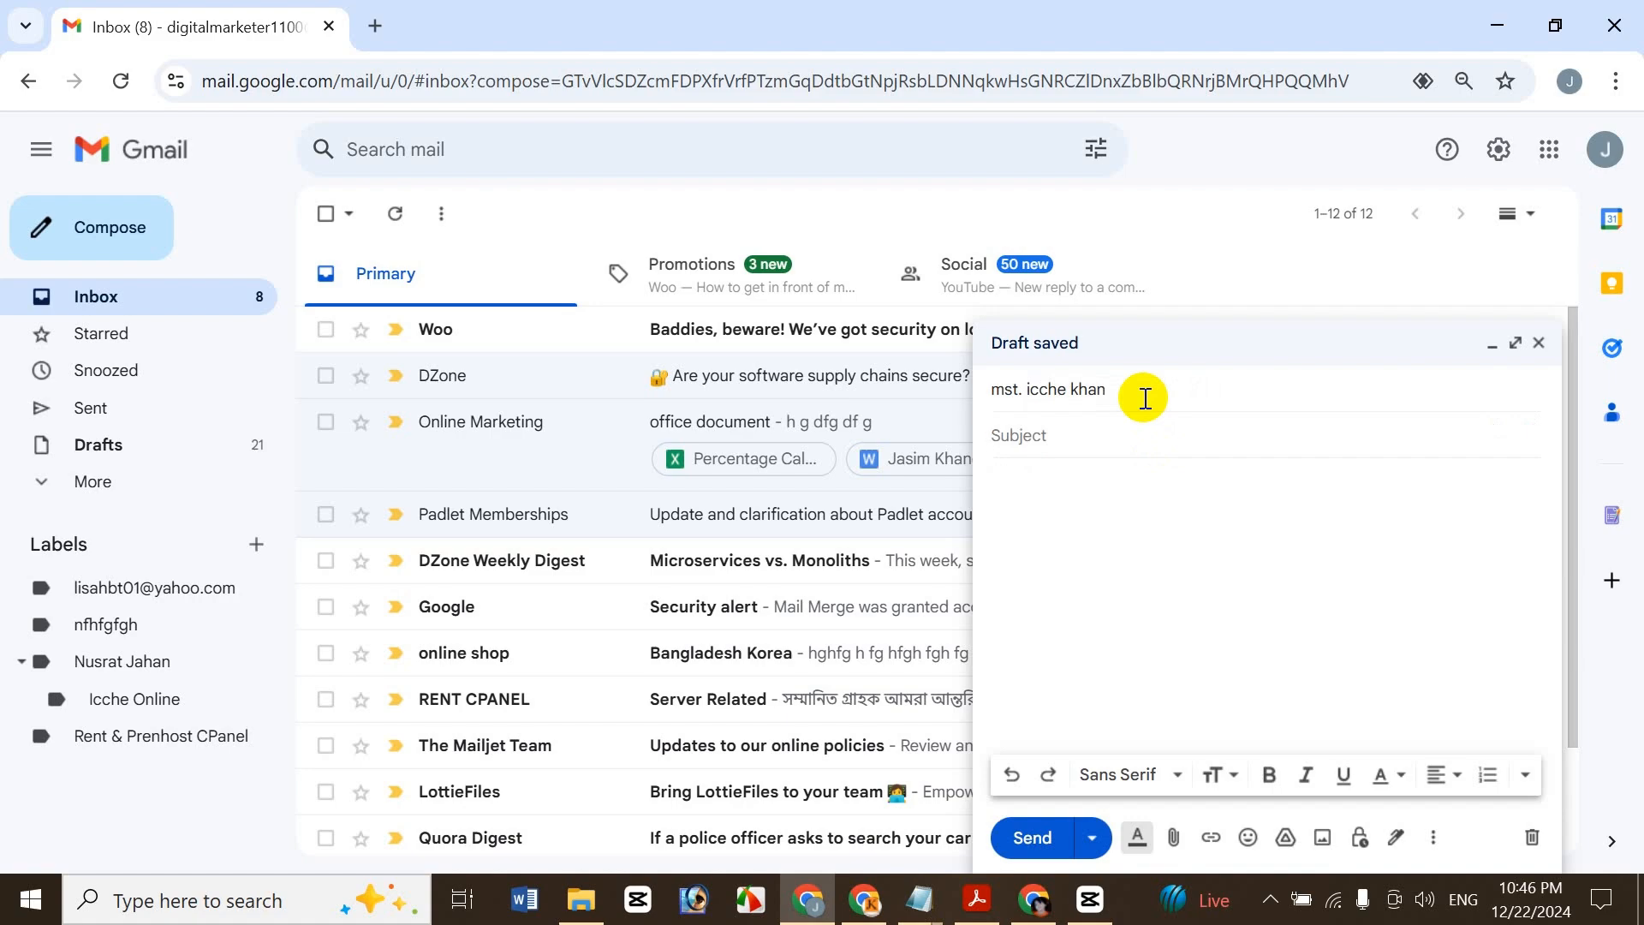
Give the new message the subject "Test Mail Gmail" and the body text "Hi" and "How Are You" on separate lines
type("Test Mail Gmail")
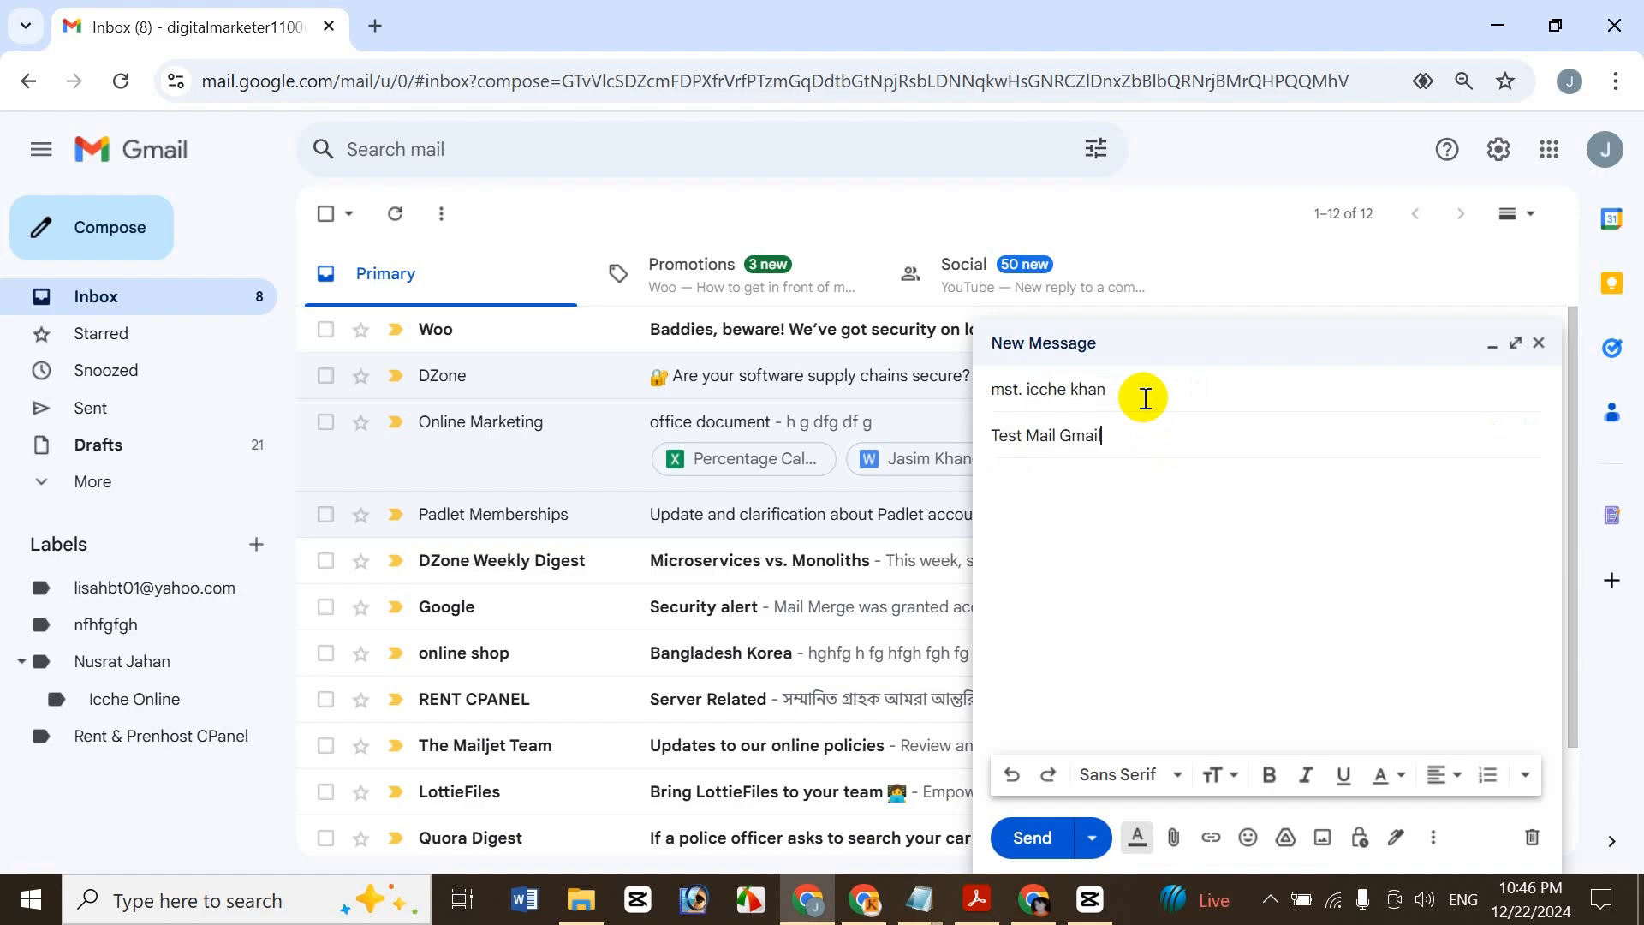
left_click(1126, 548)
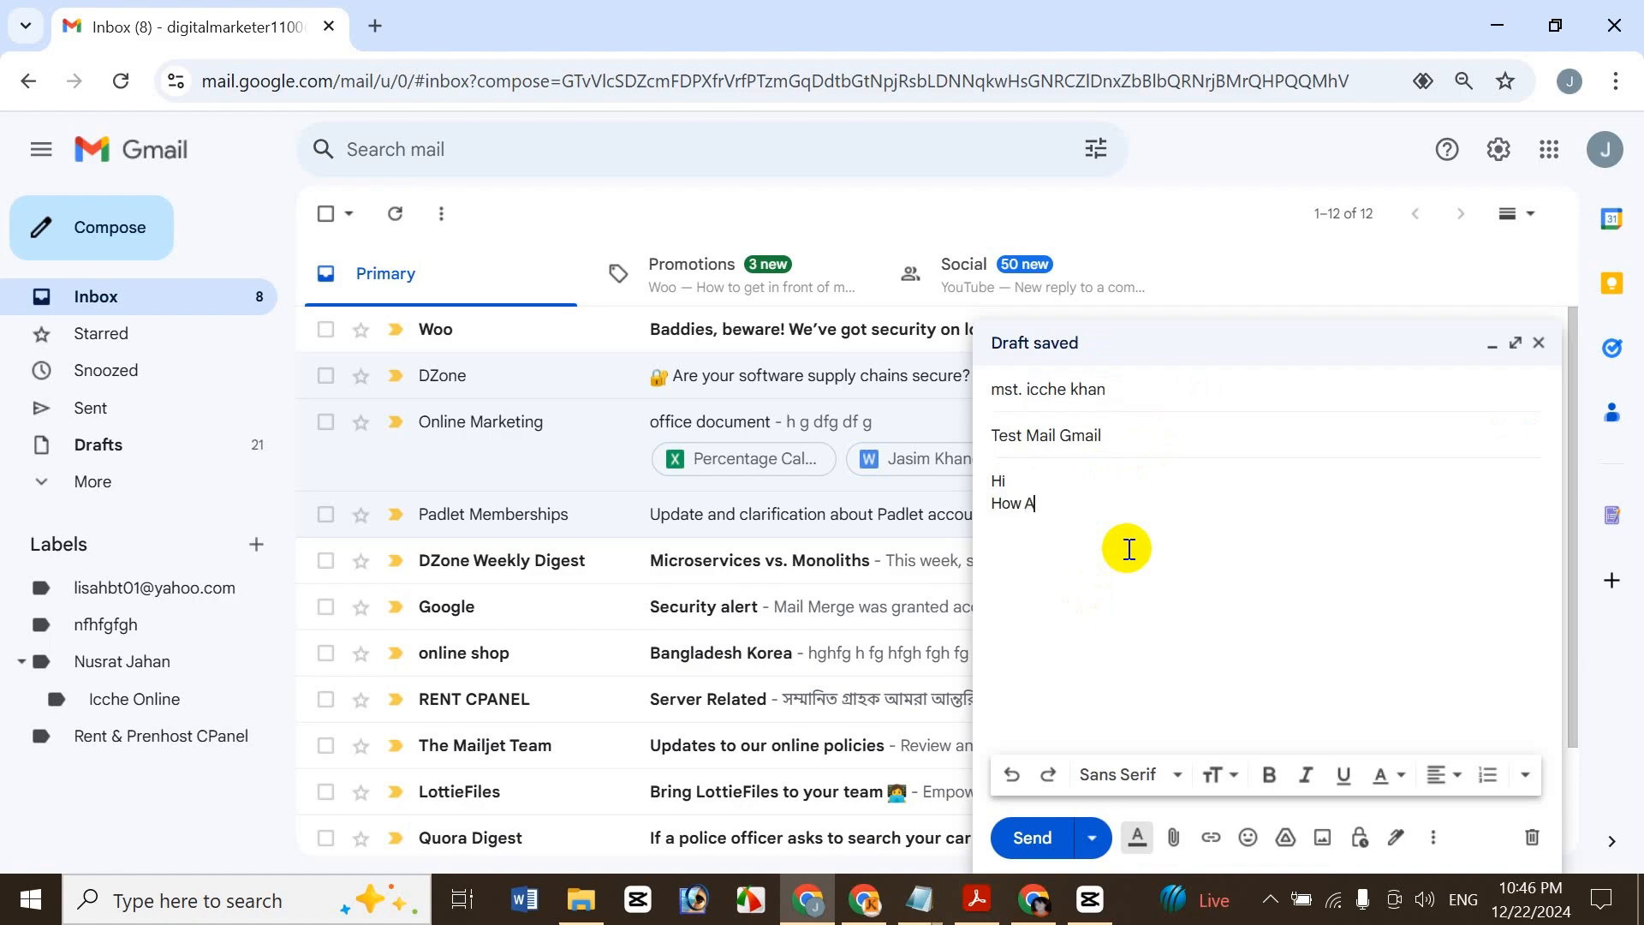
type("ou")
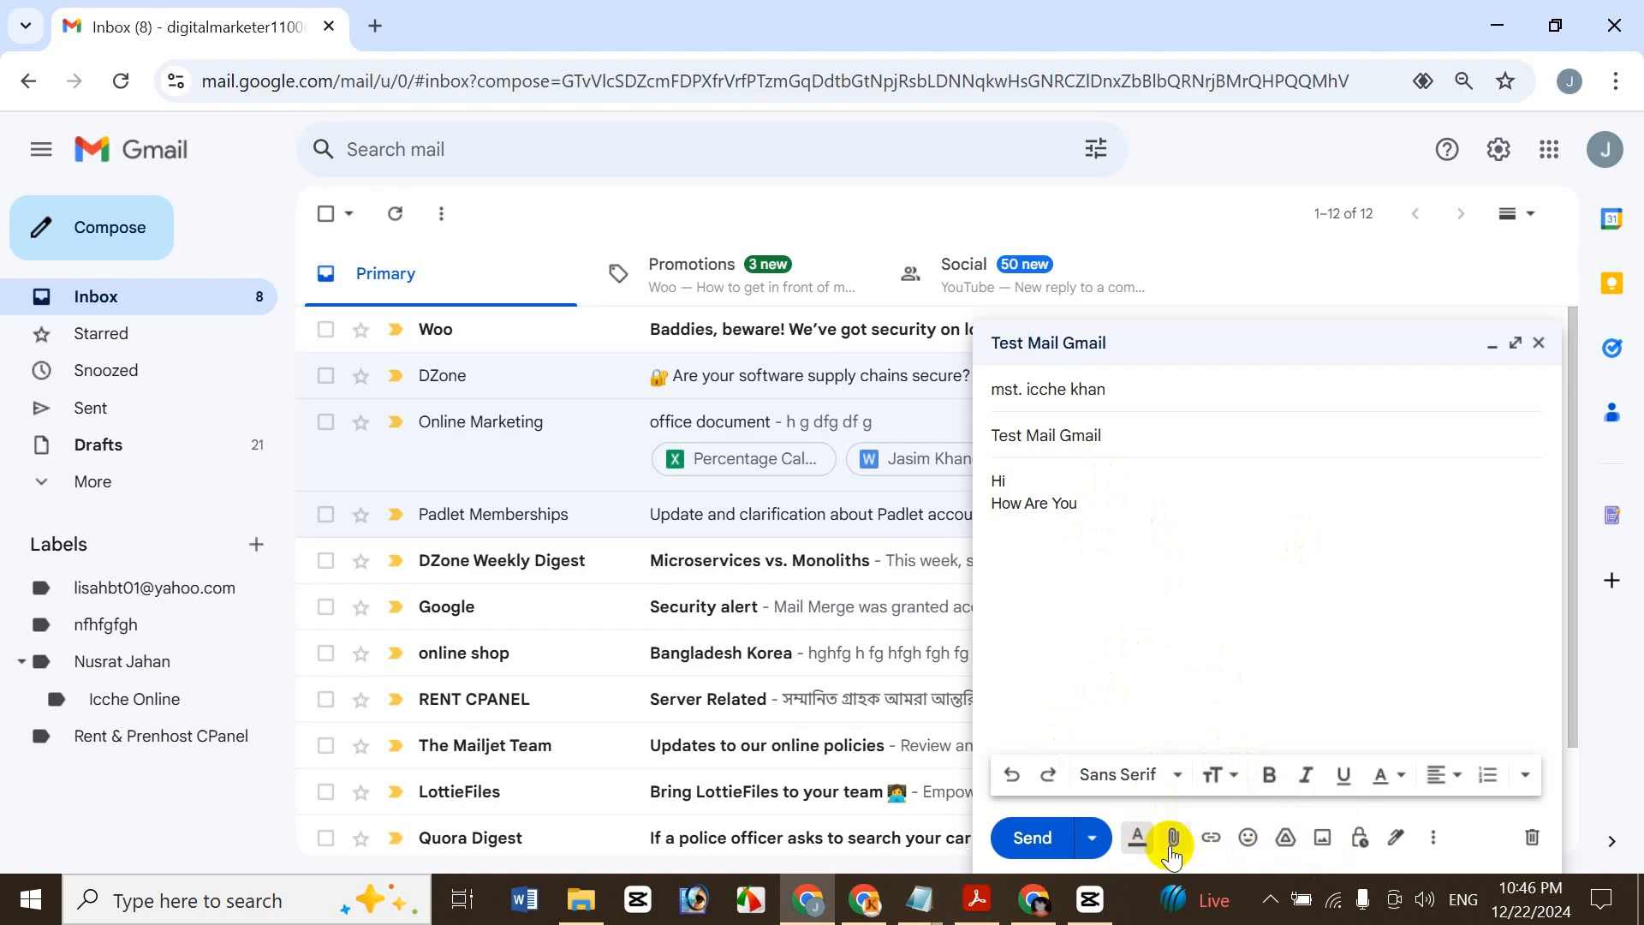
left_click(1085, 844)
left_click(1071, 562)
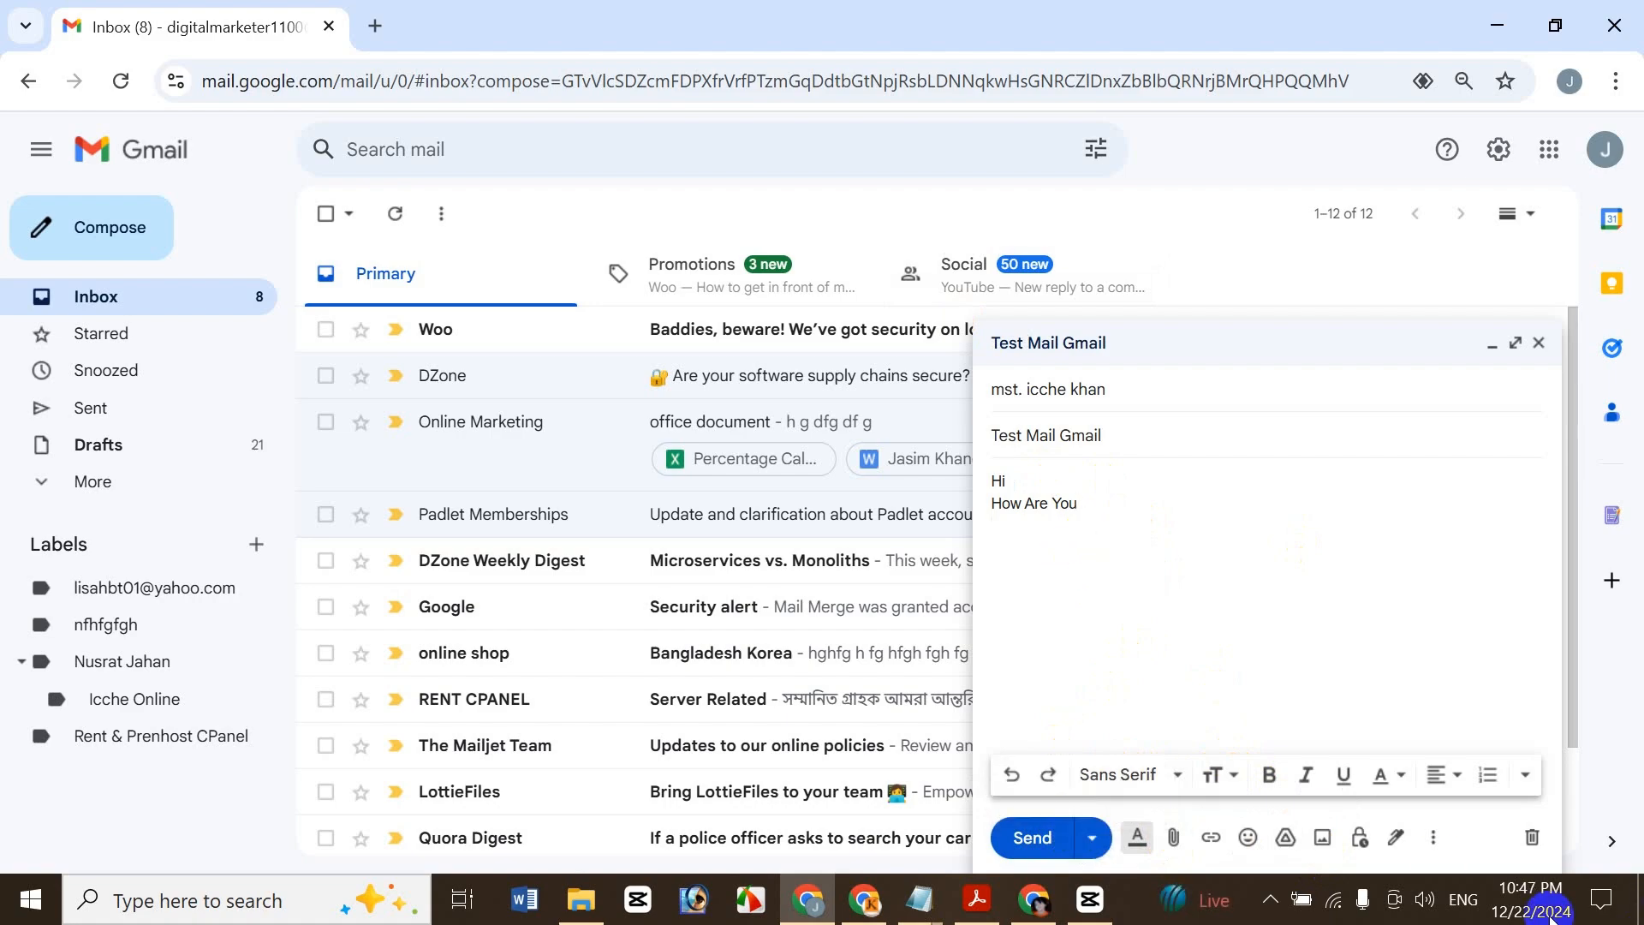
Open the Google Drive file picker and try selecting Copy of ME.jpg from My Drive, clearing the selection again
left_click(1286, 839)
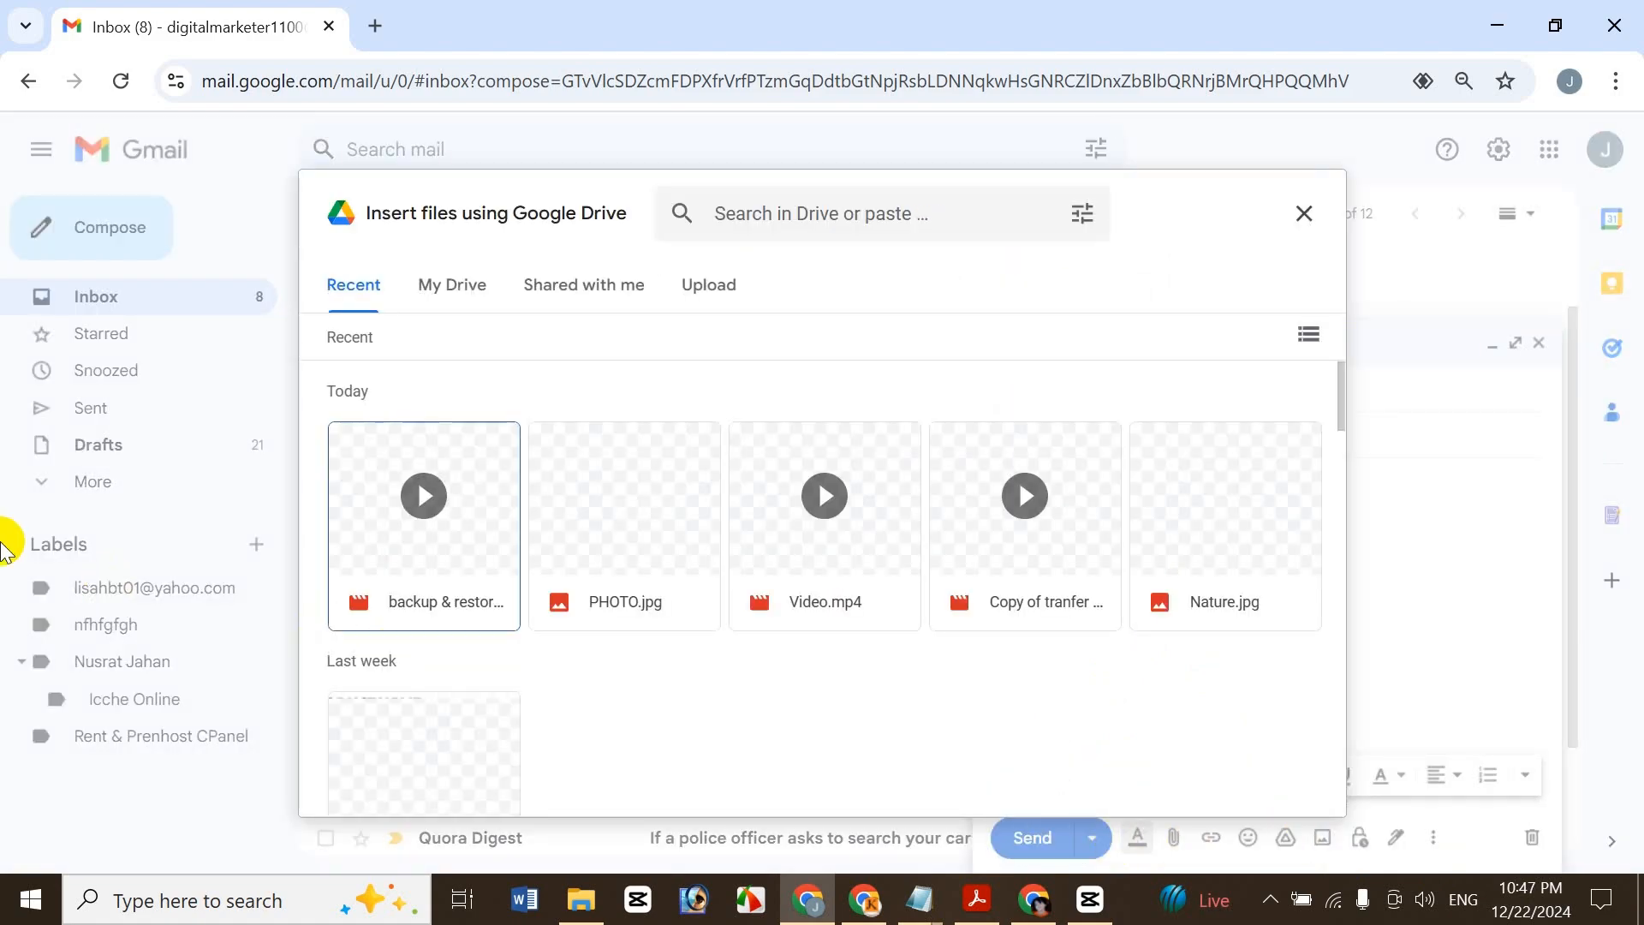
left_click(455, 298)
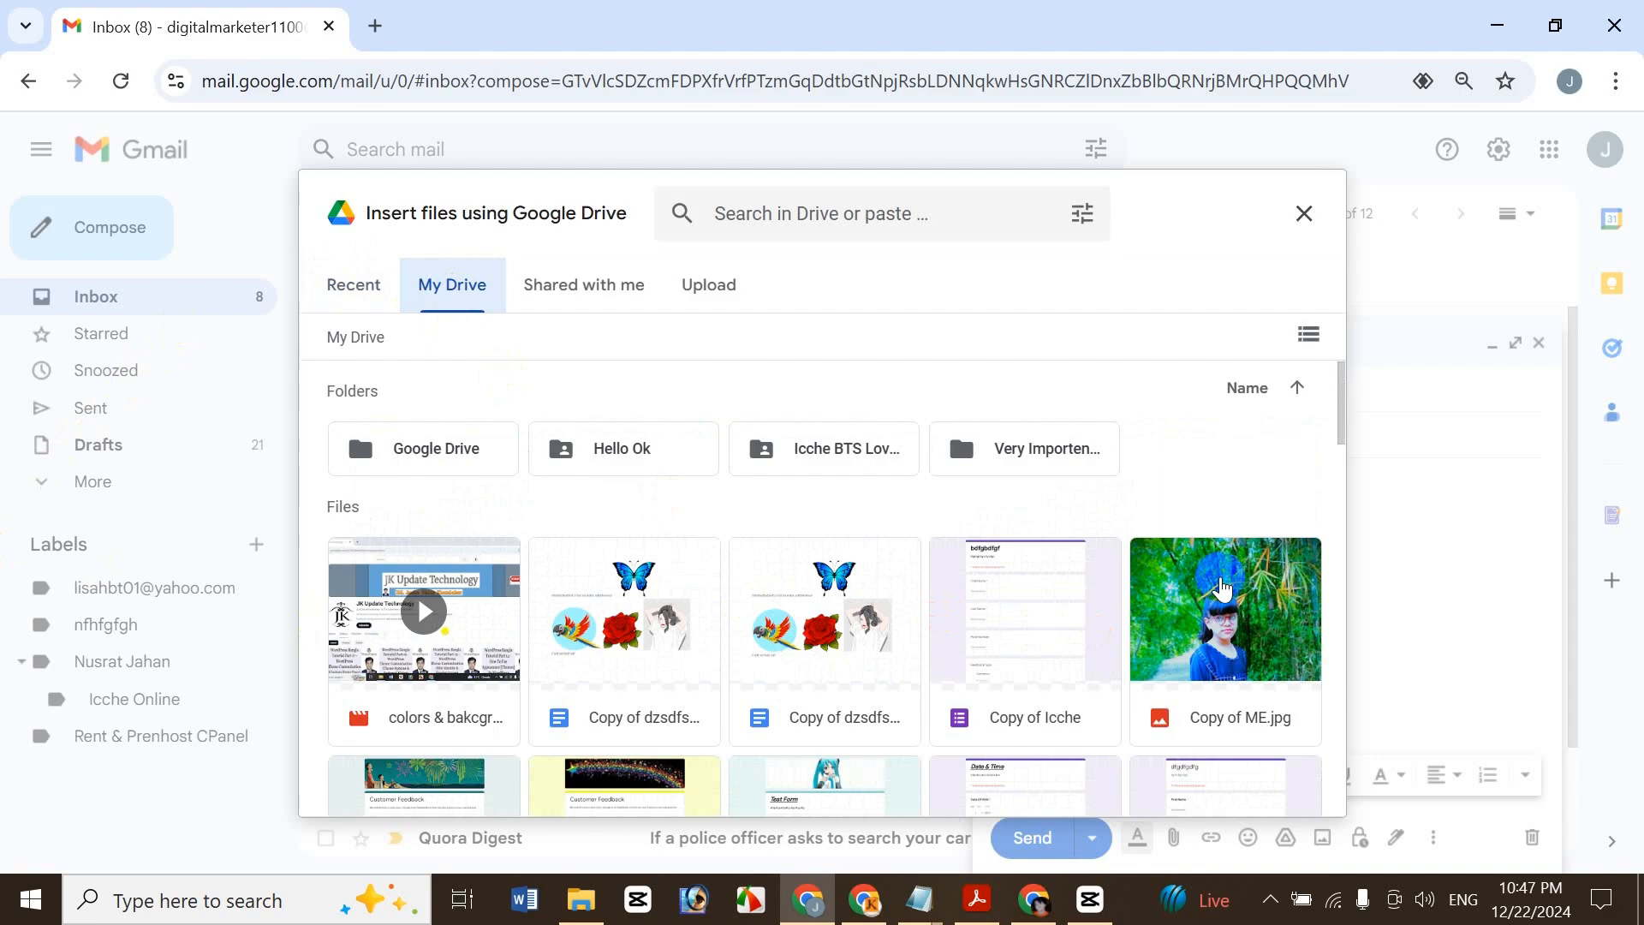
left_click(1197, 612)
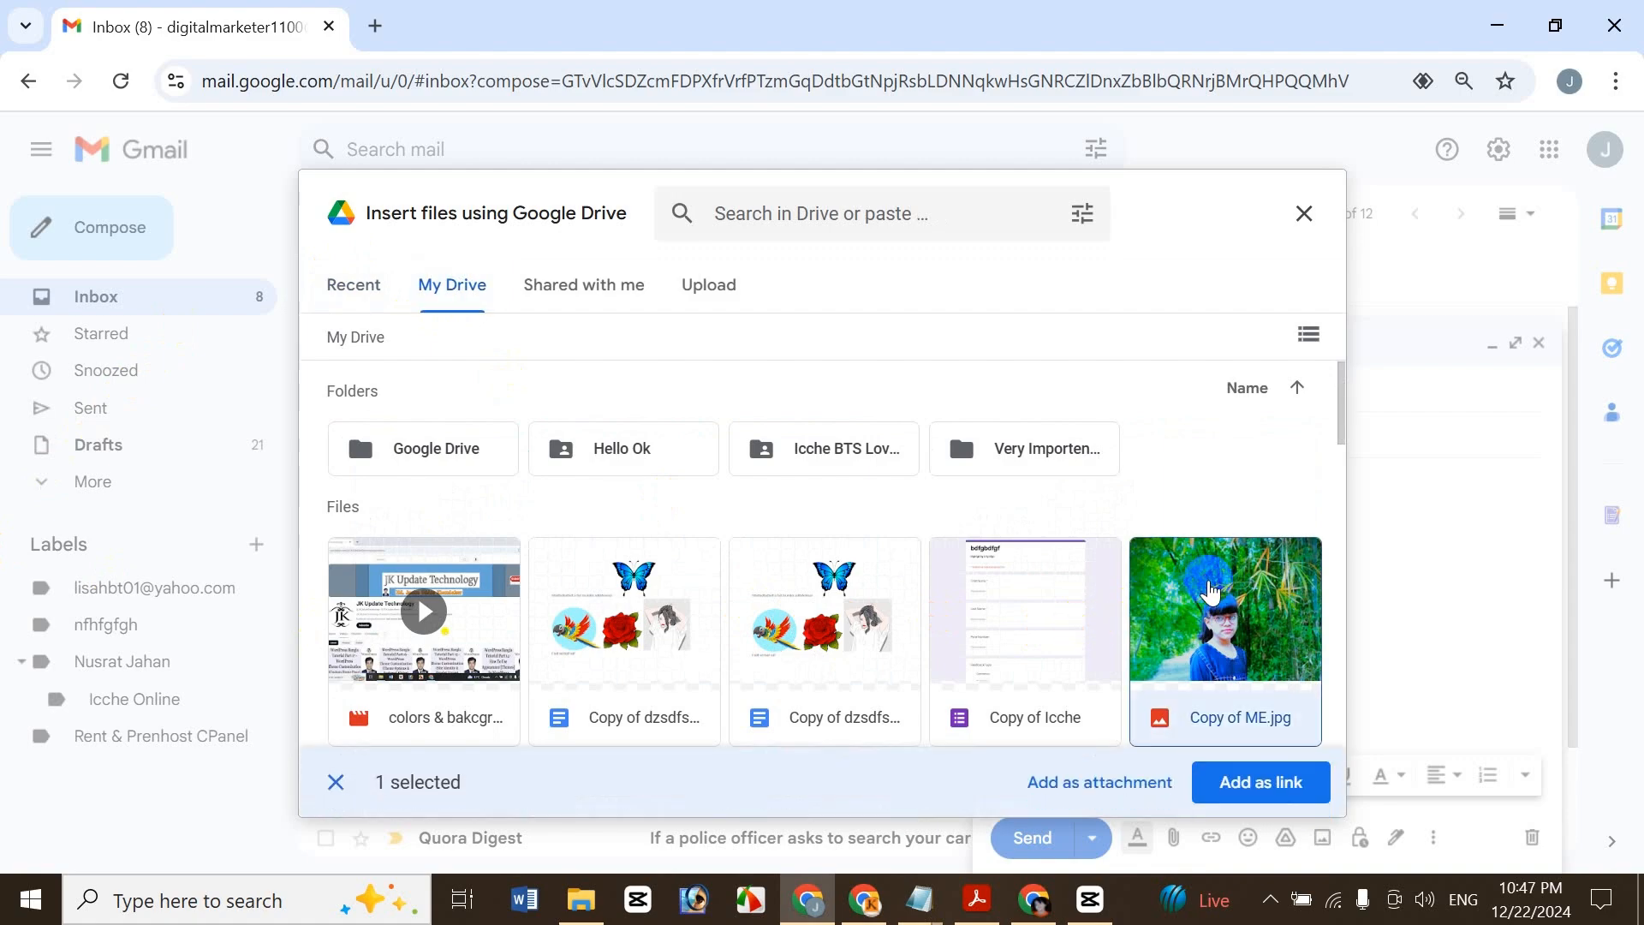
left_click(1231, 783)
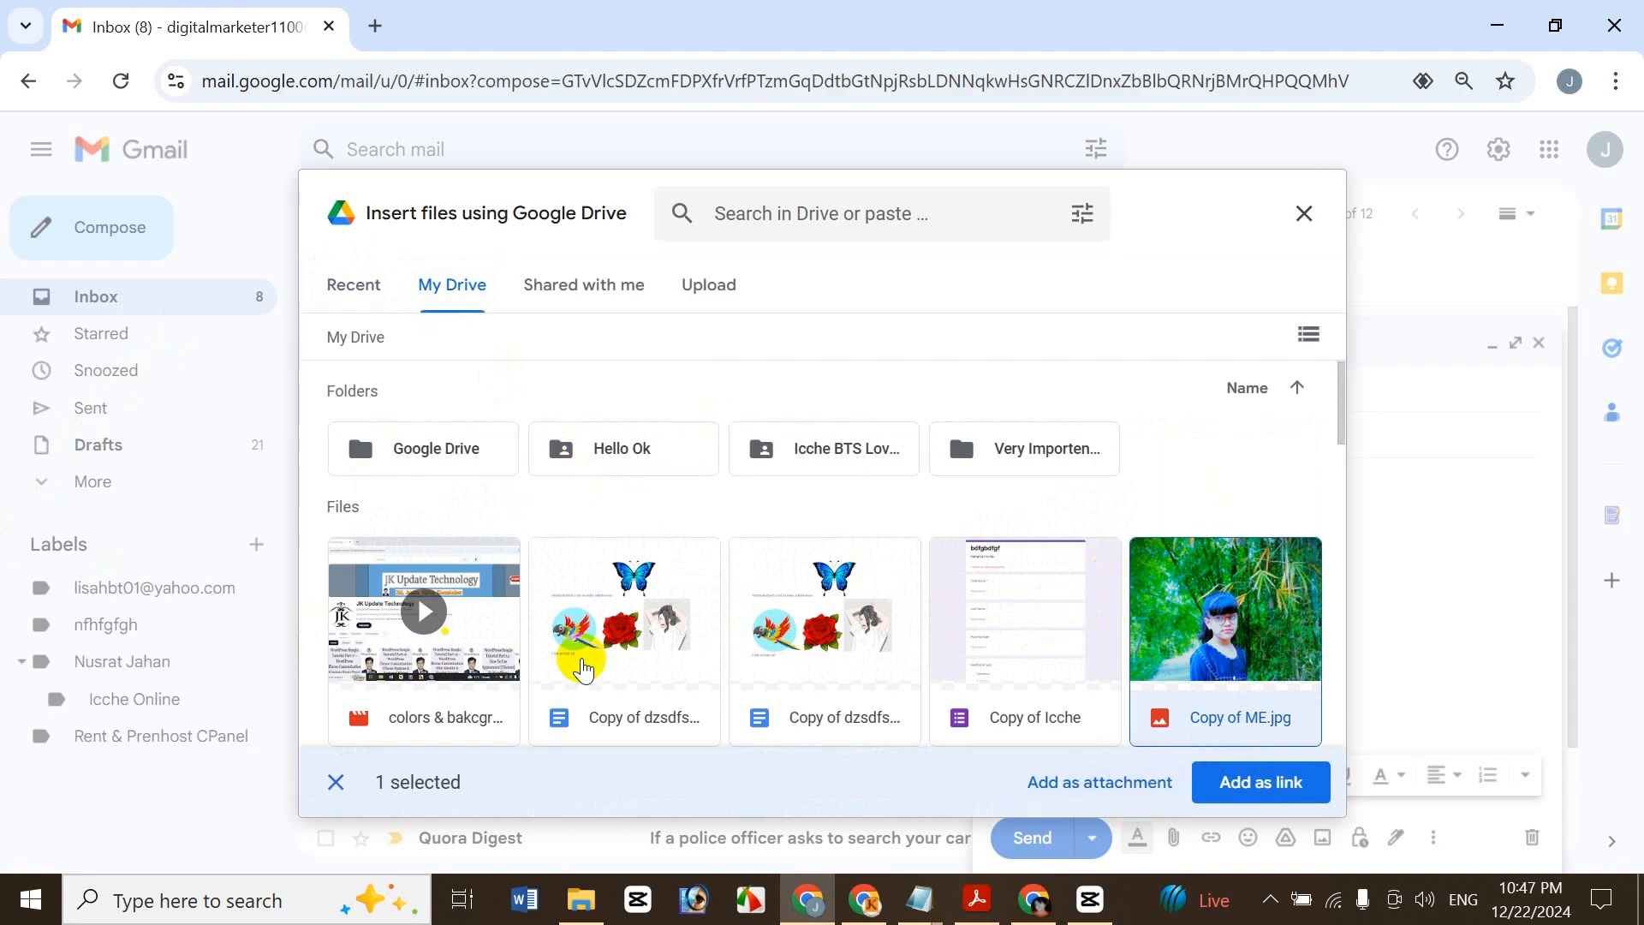
left_click(333, 783)
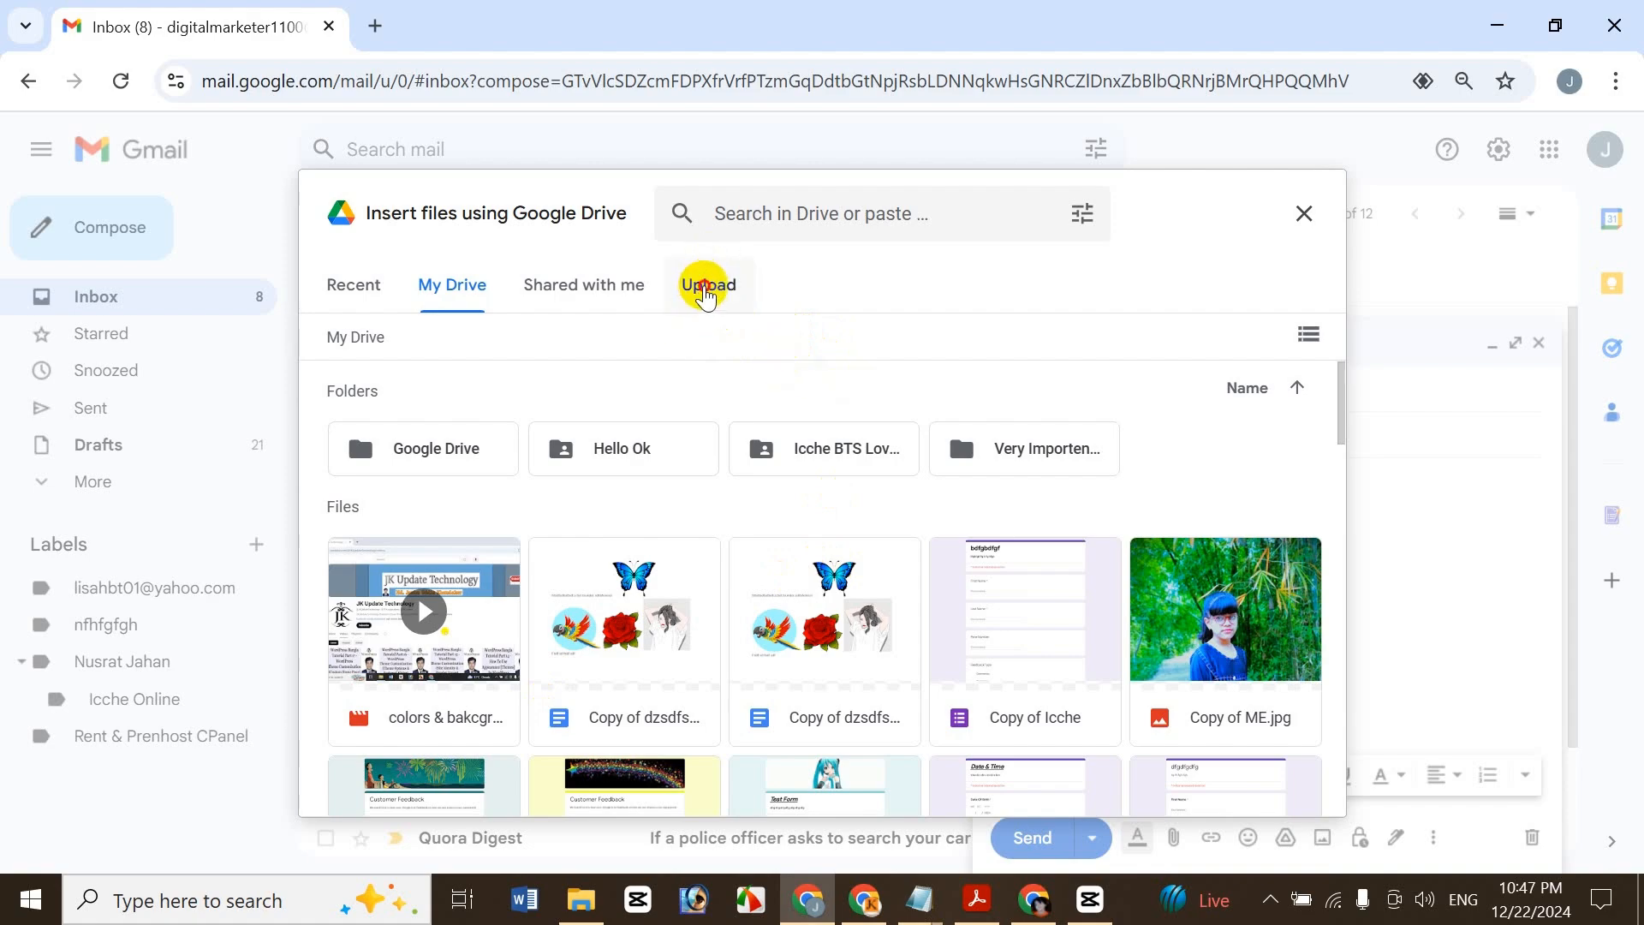
Upload the ICCHE image from the 143 I LOVE U folder in Documents to Google Drive and insert it in the message
left_click(705, 291)
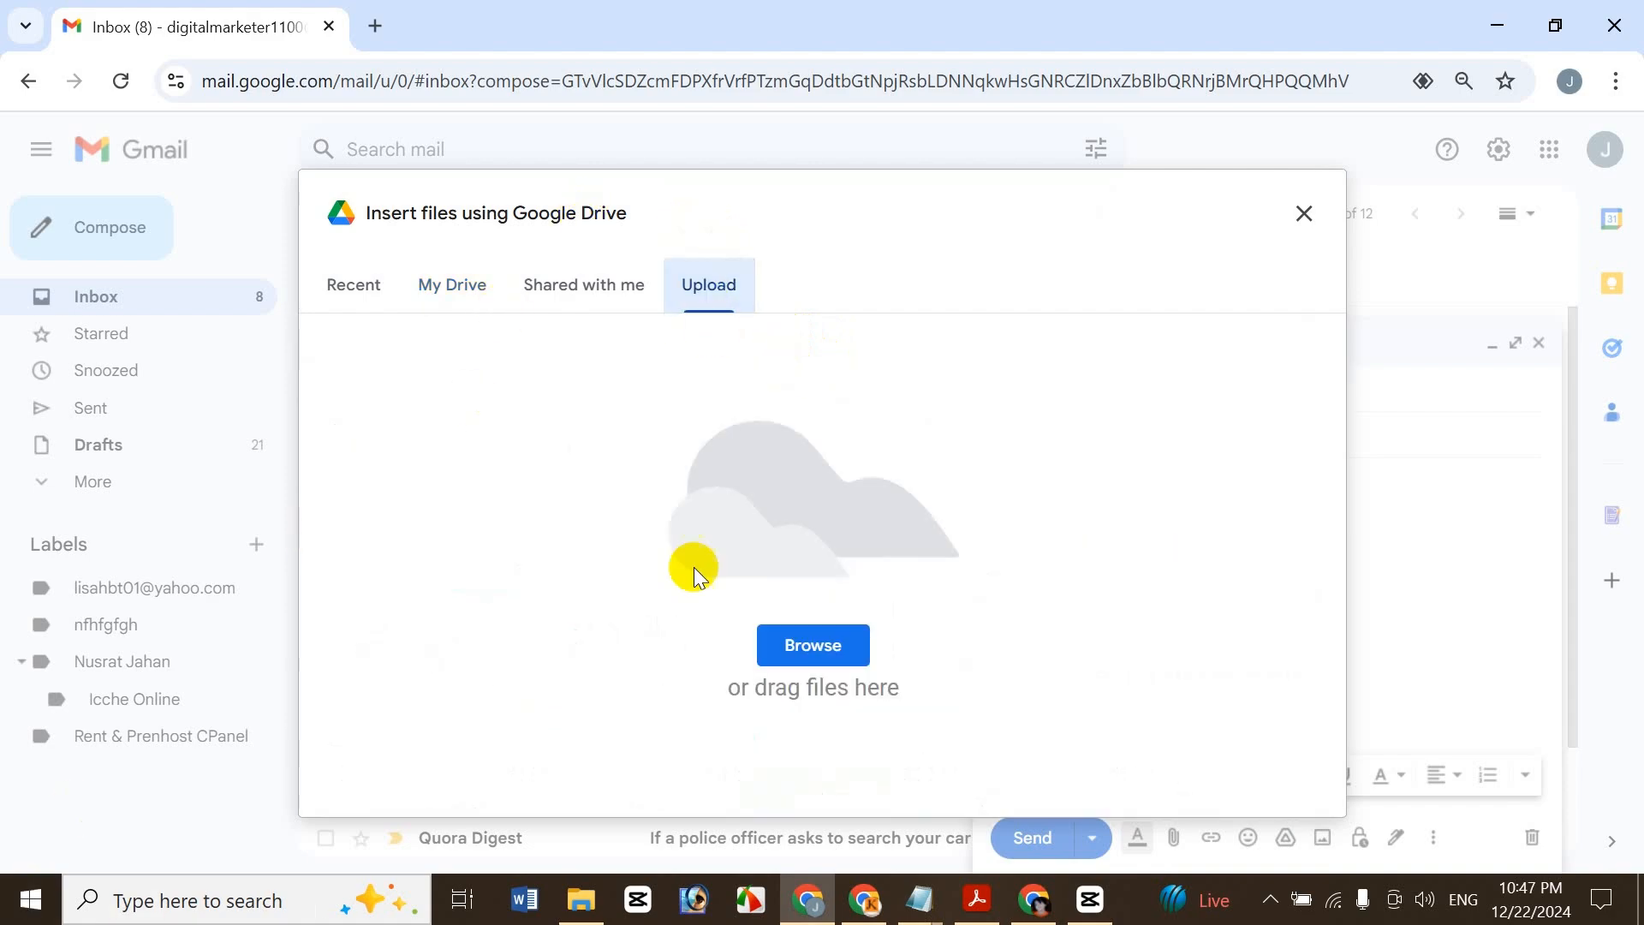
left_click(804, 659)
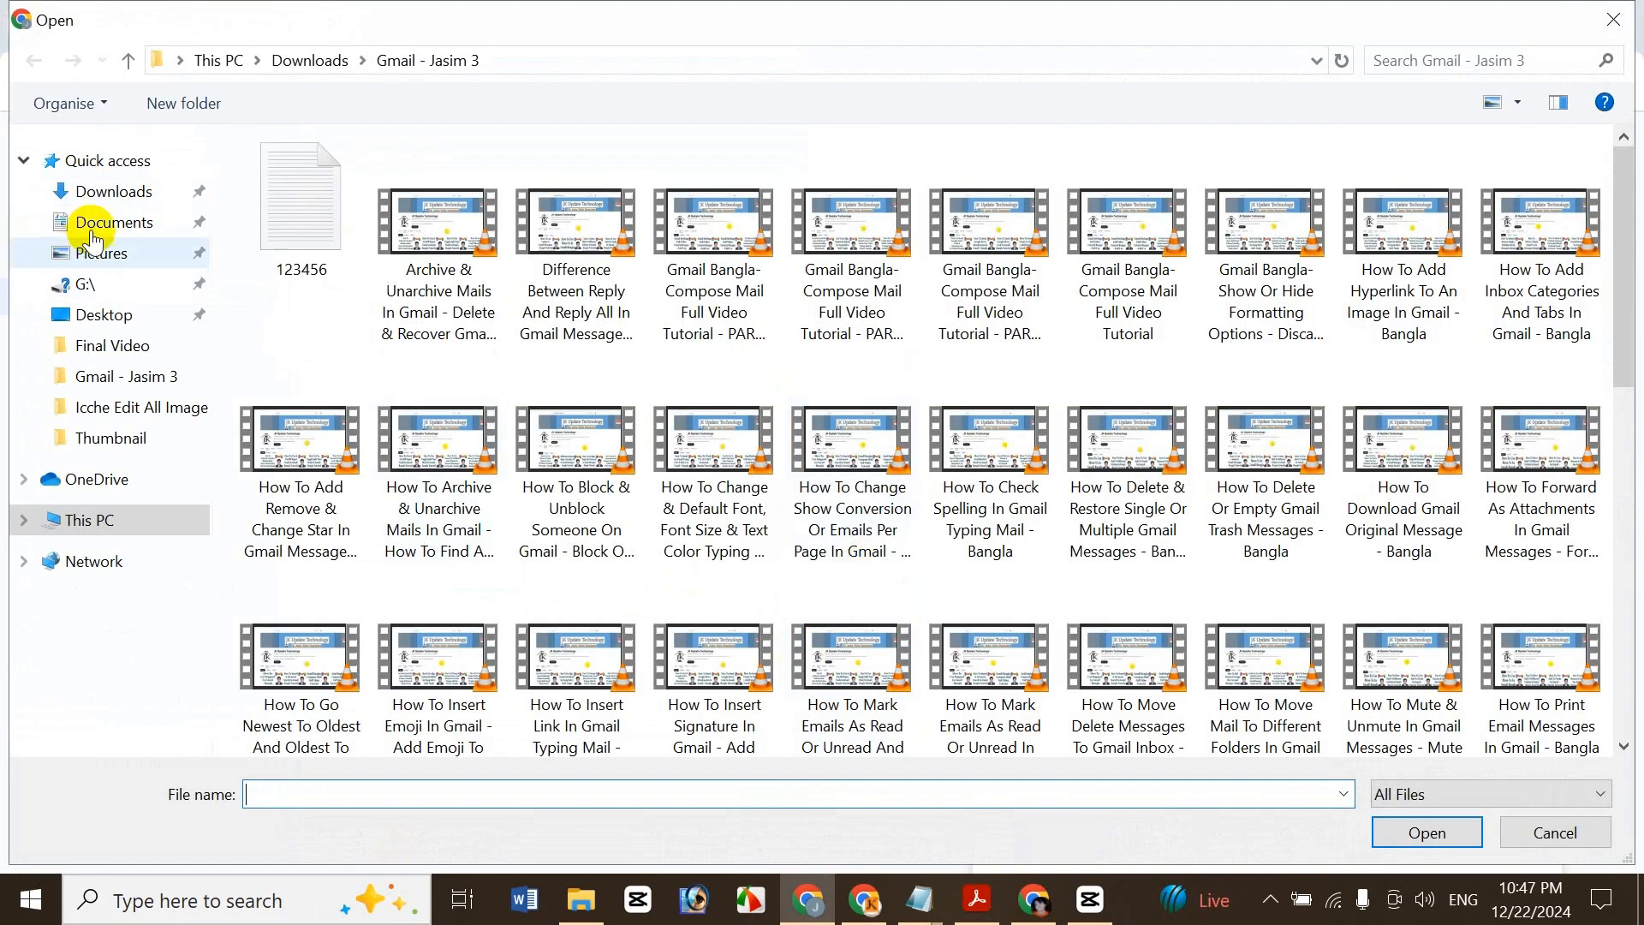
left_click(129, 221)
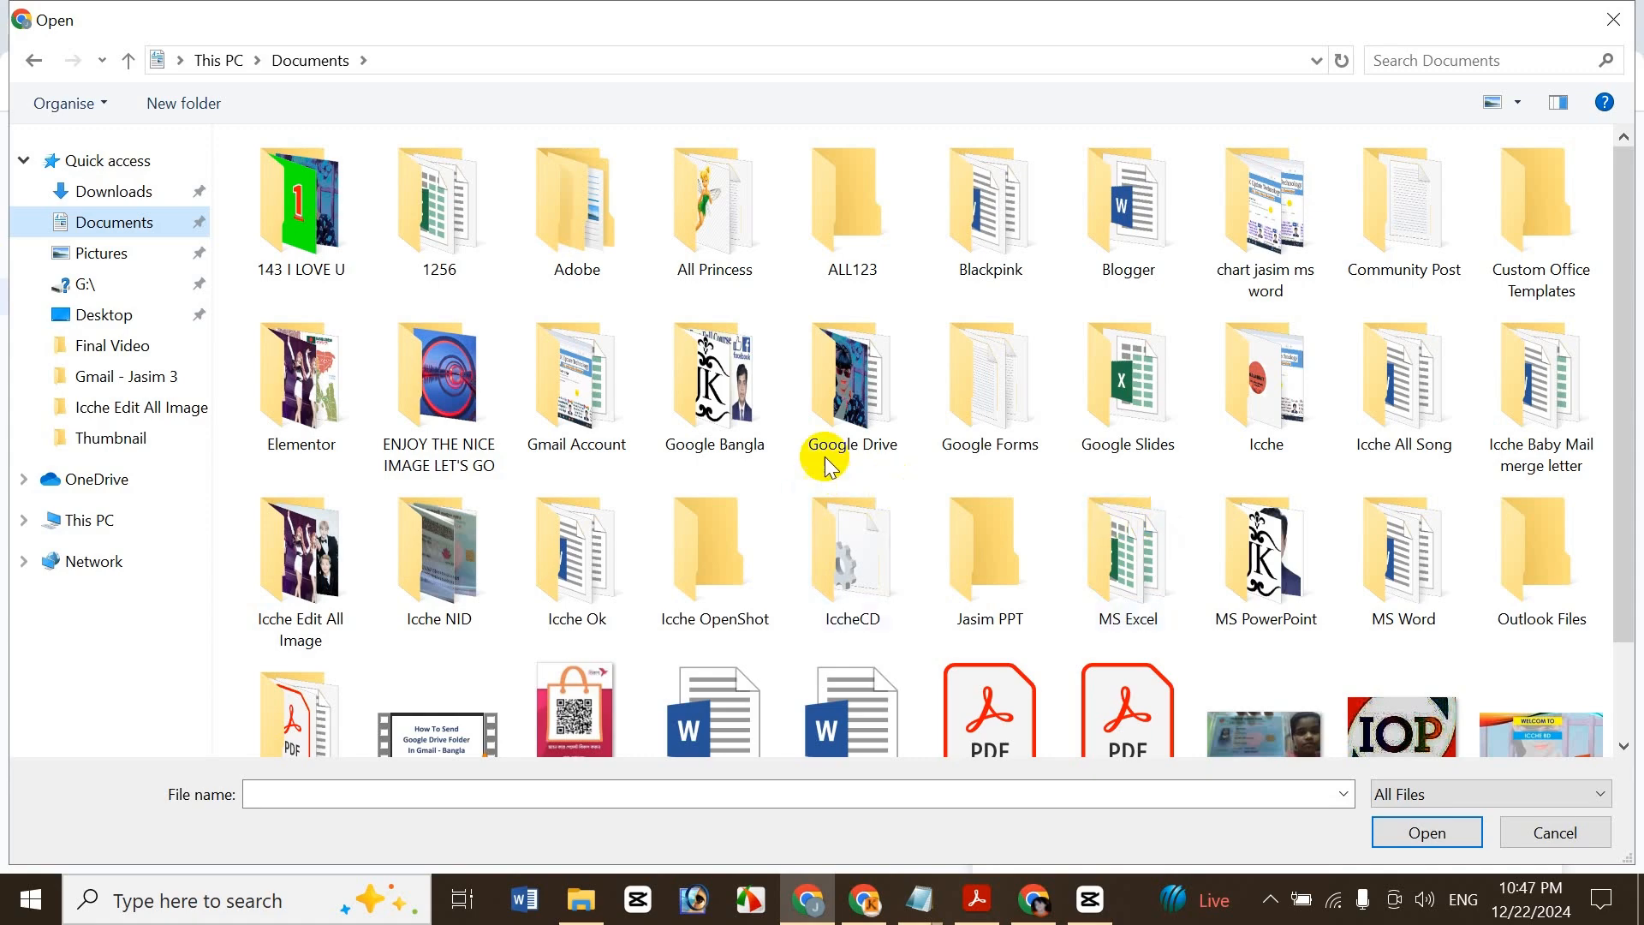
double_click(279, 233)
left_click(304, 288)
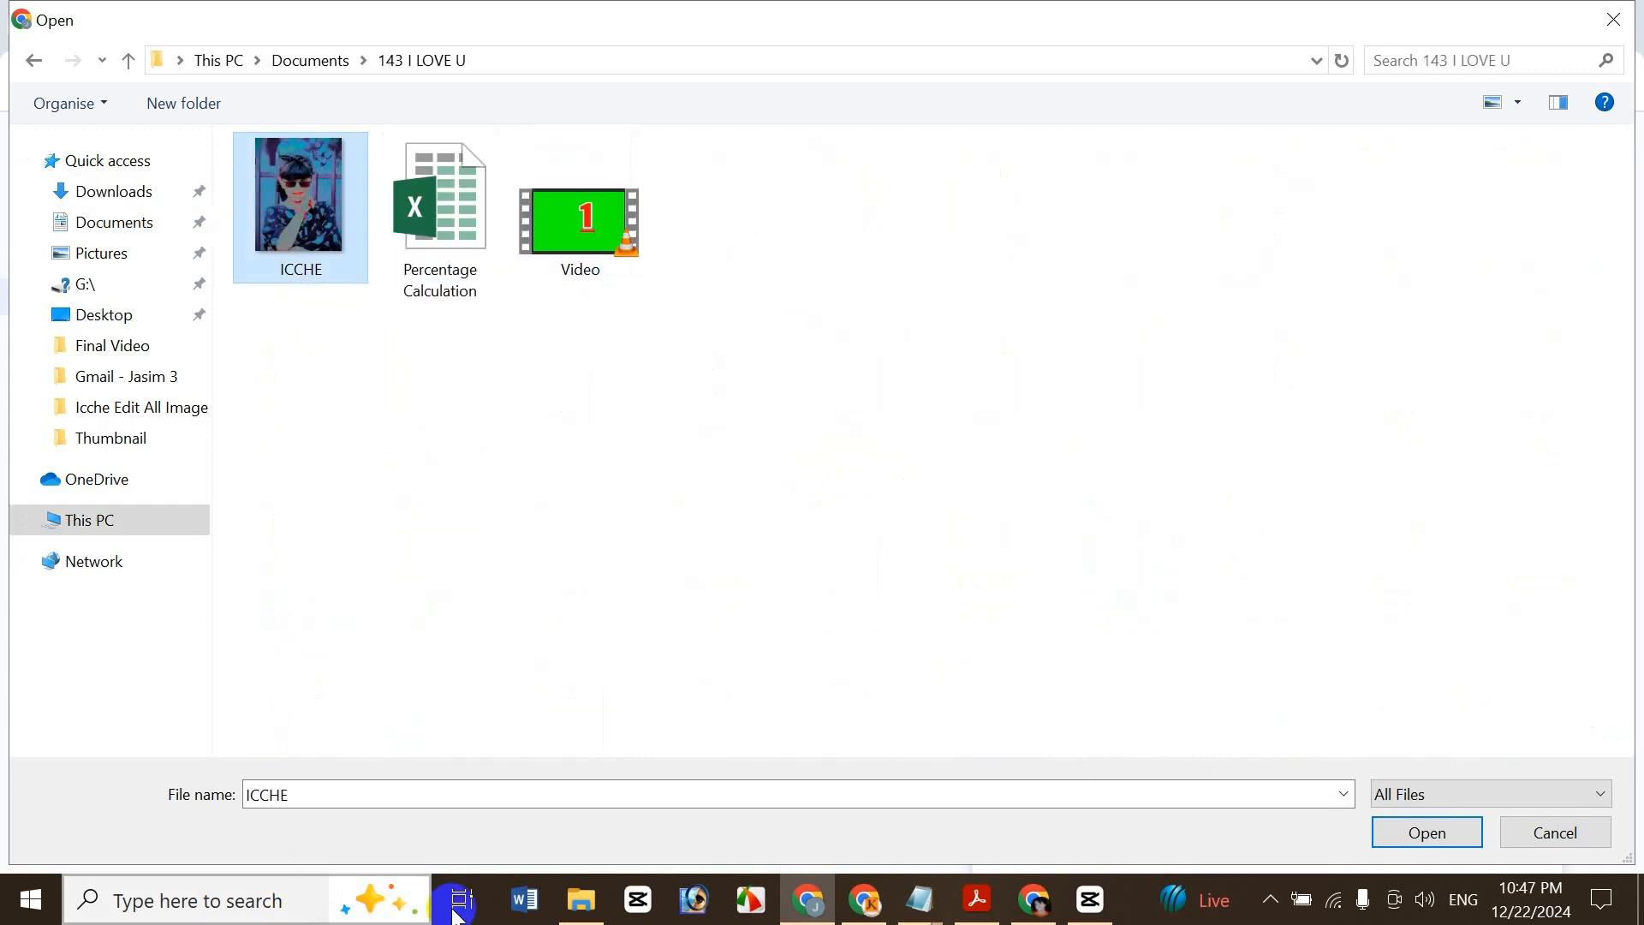
left_click(1415, 833)
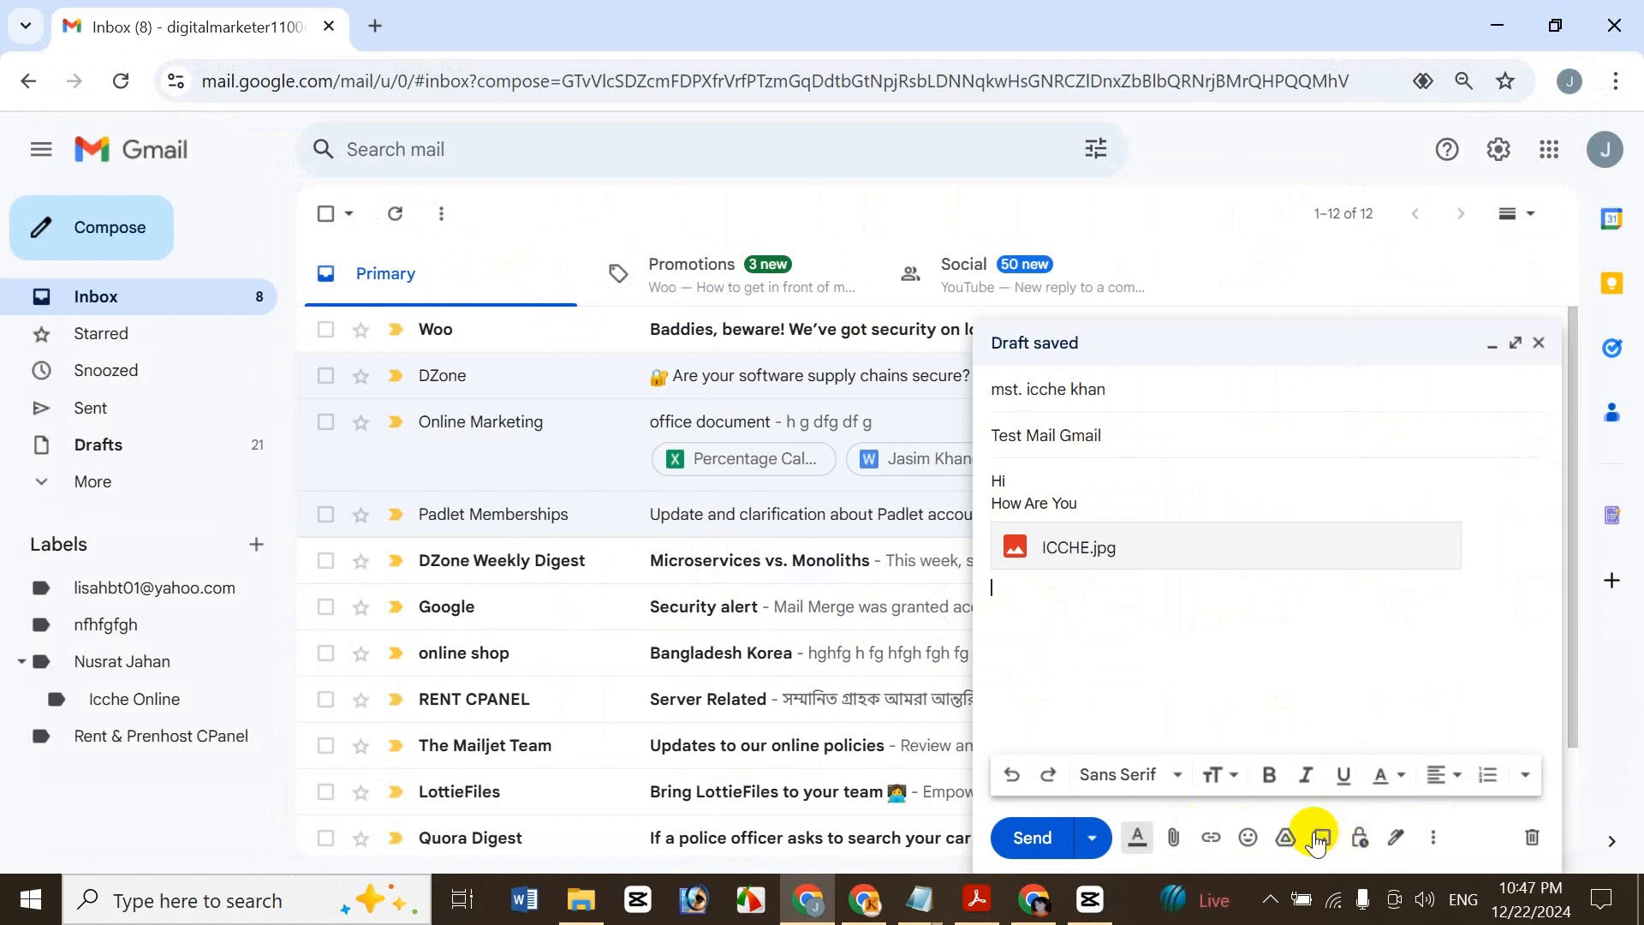
Upload the Percentage Calculation and Video files together from the 143 I LOVE U folder through Google Drive into the message
left_click(1287, 851)
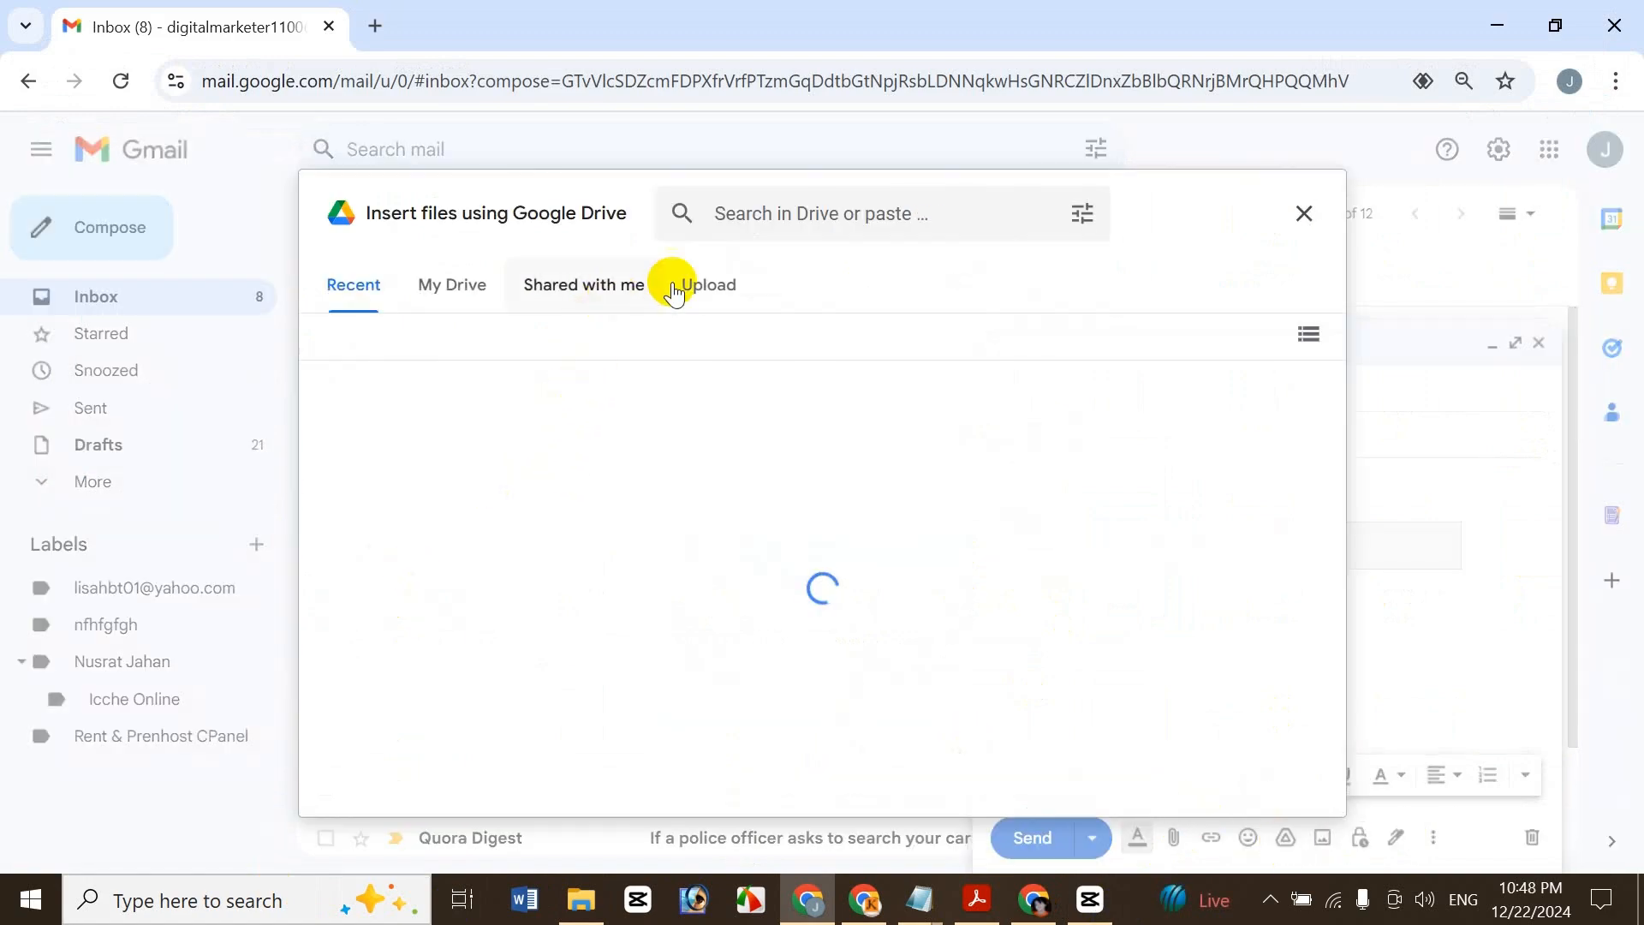
left_click(711, 301)
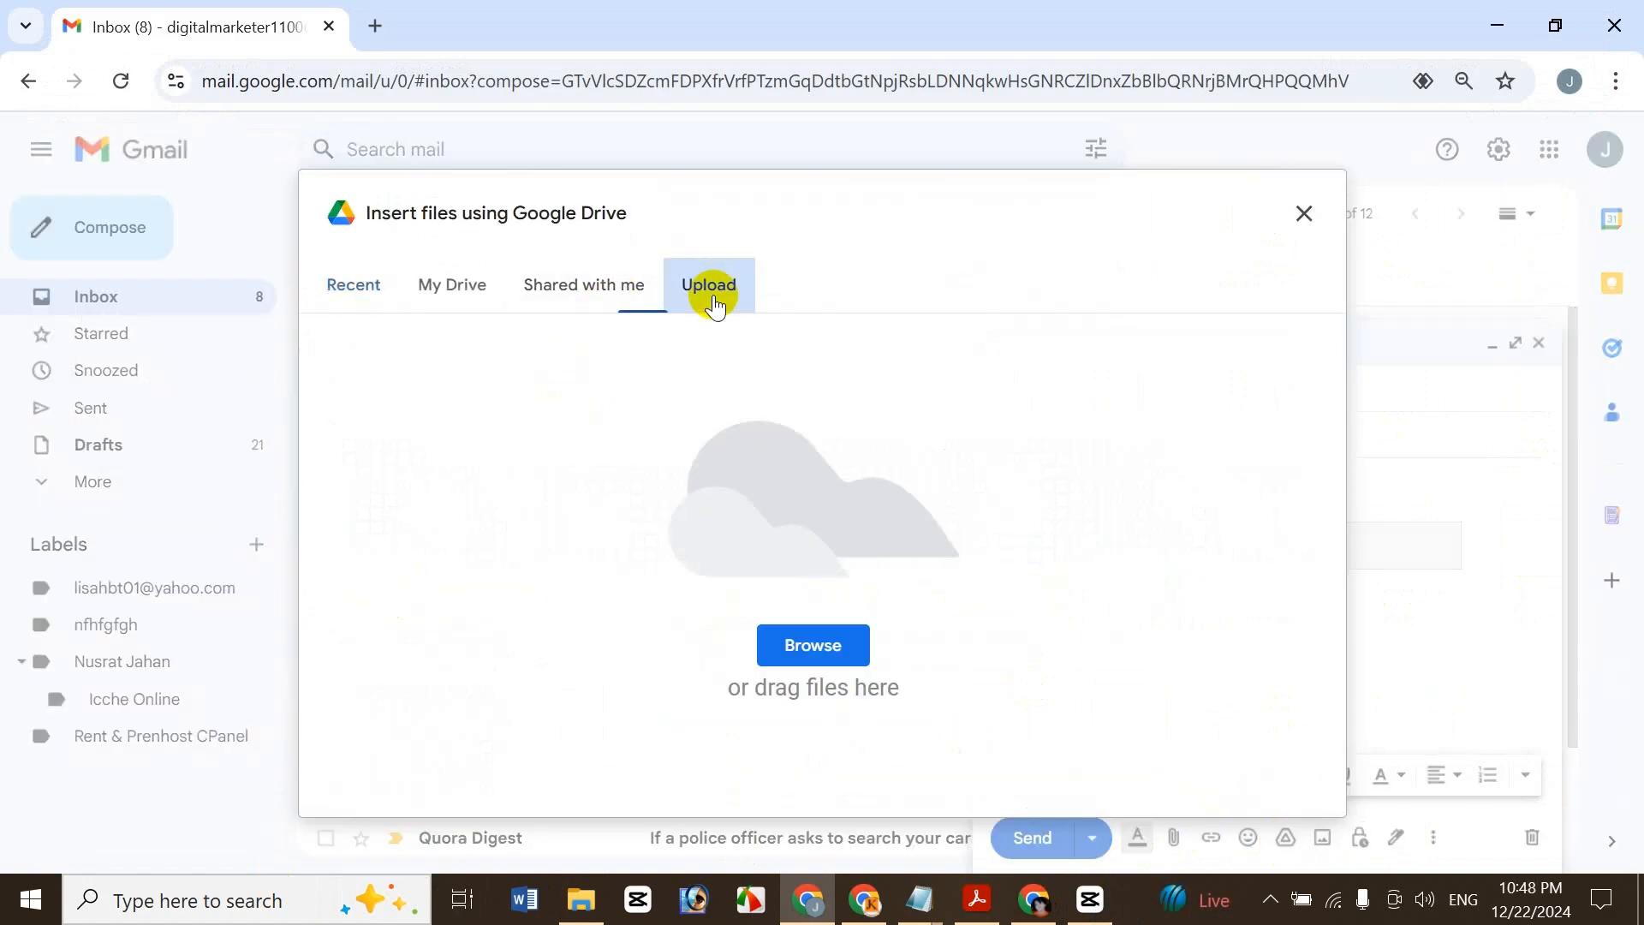
left_click(821, 644)
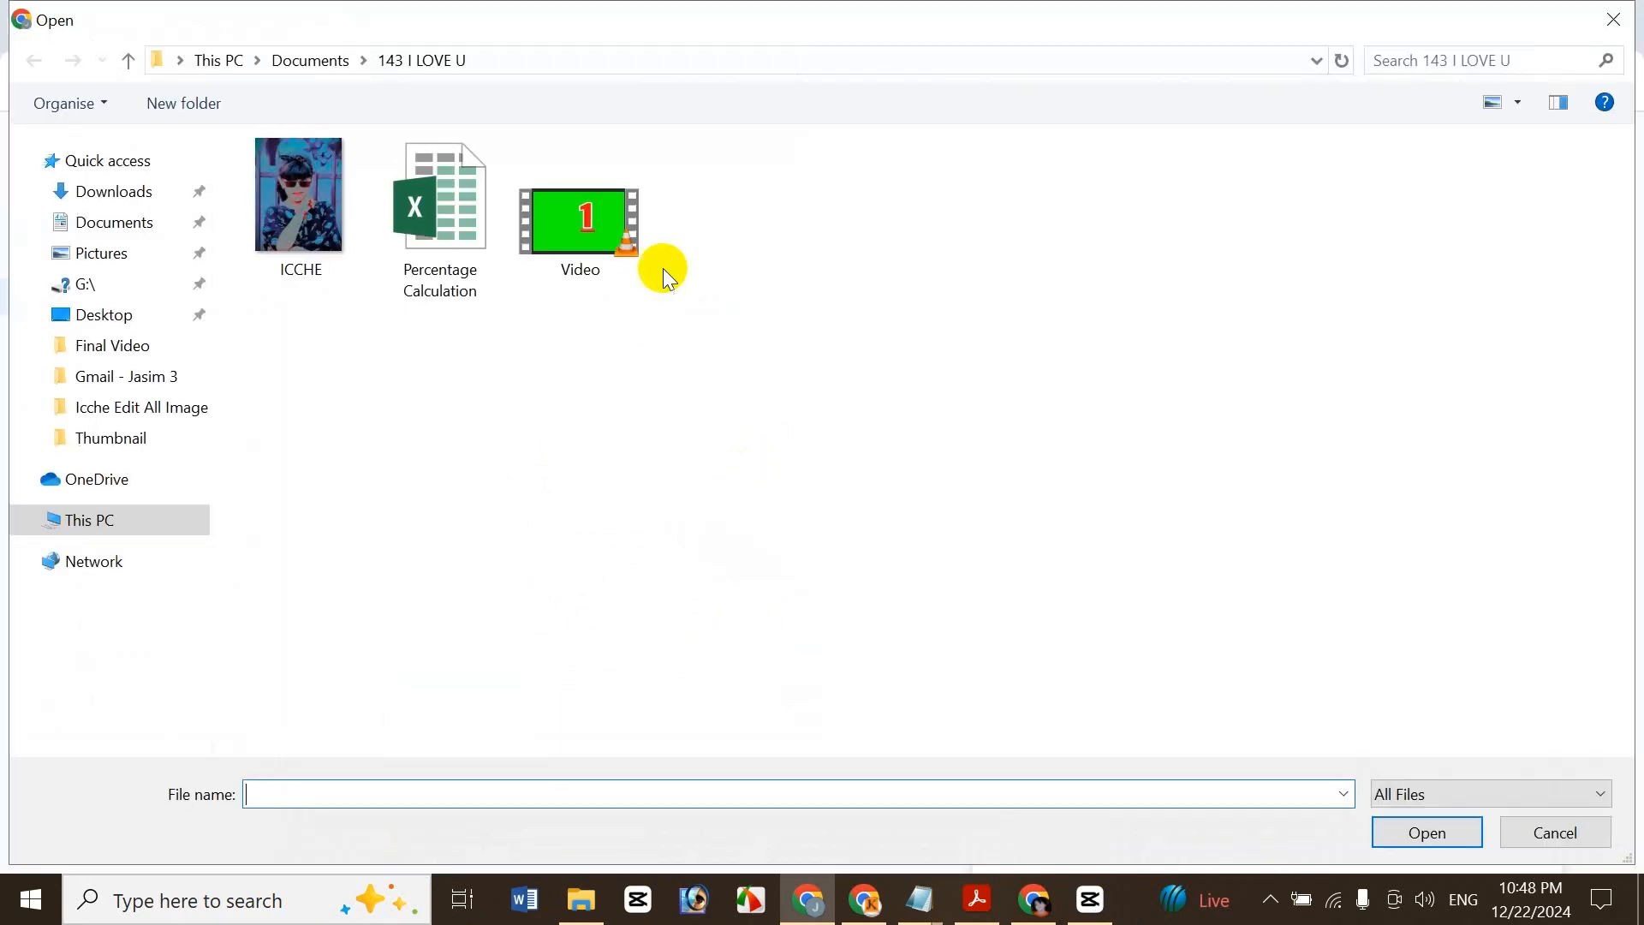
left_click_drag(722, 228, 474, 315)
left_click(505, 368)
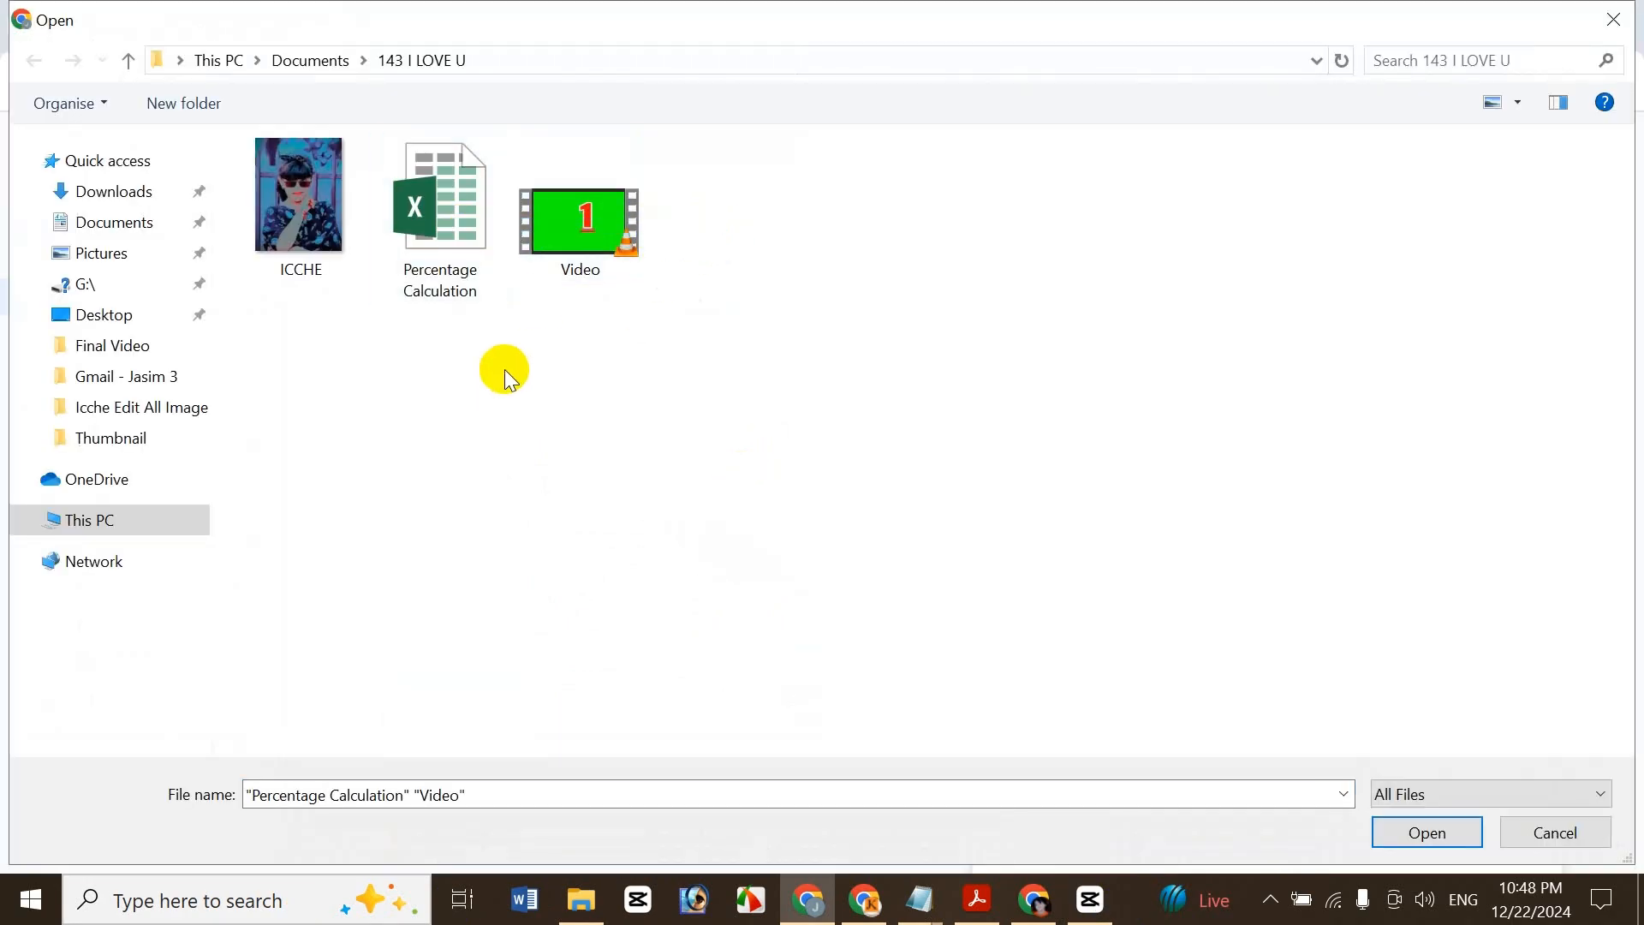
left_click(569, 257)
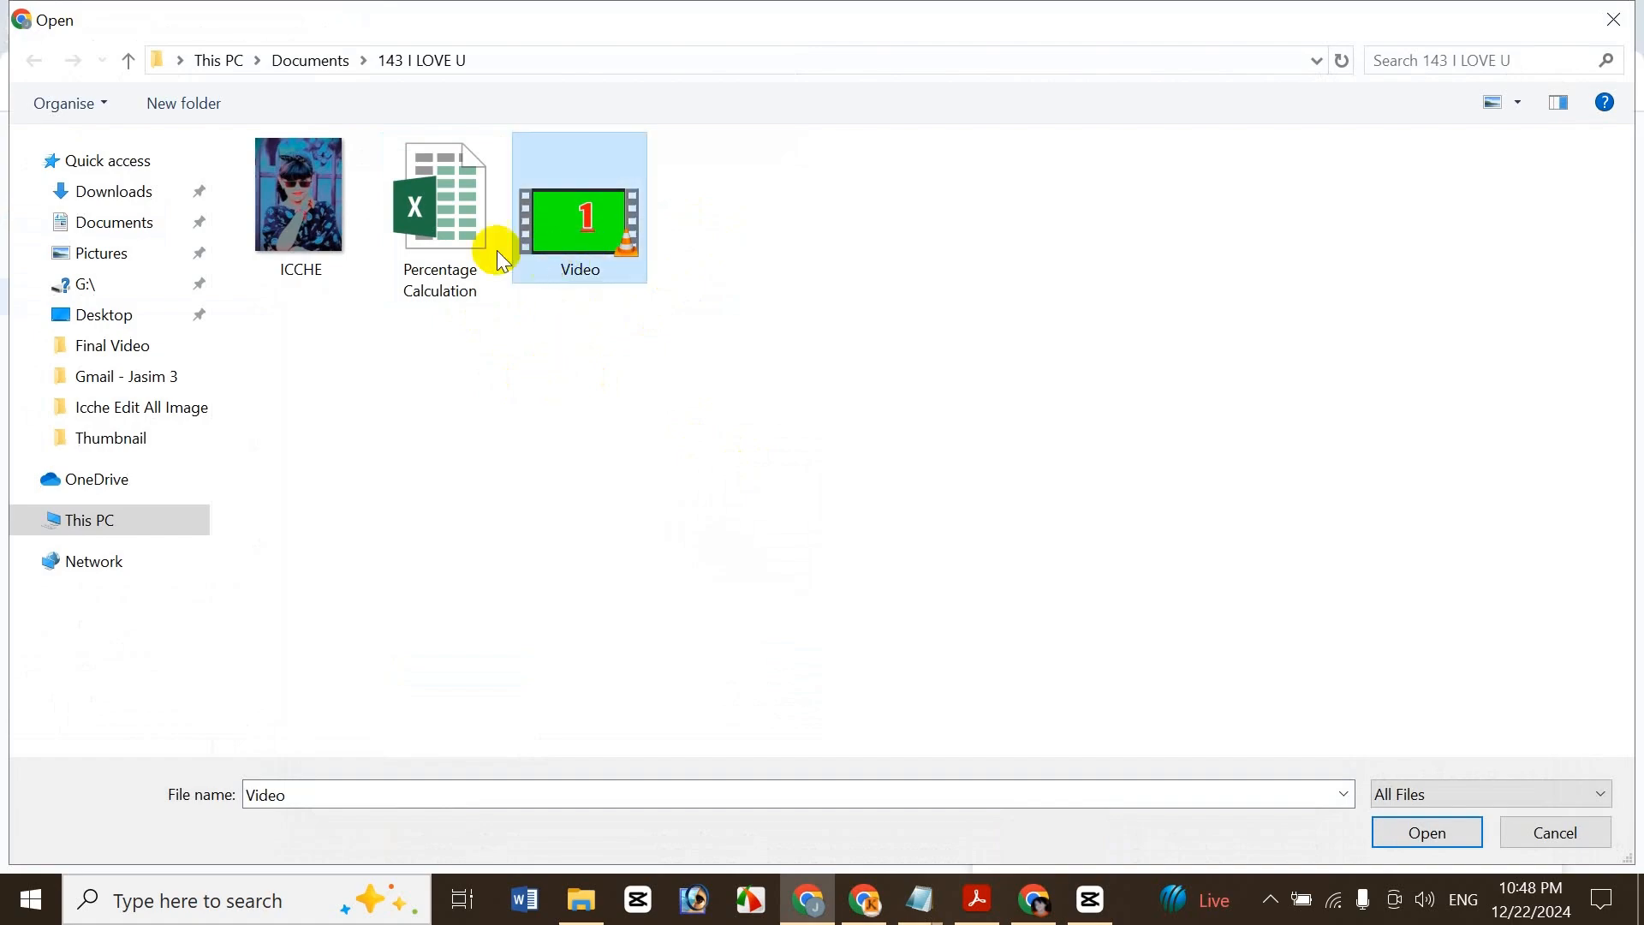
left_click(495, 249, "ctrl")
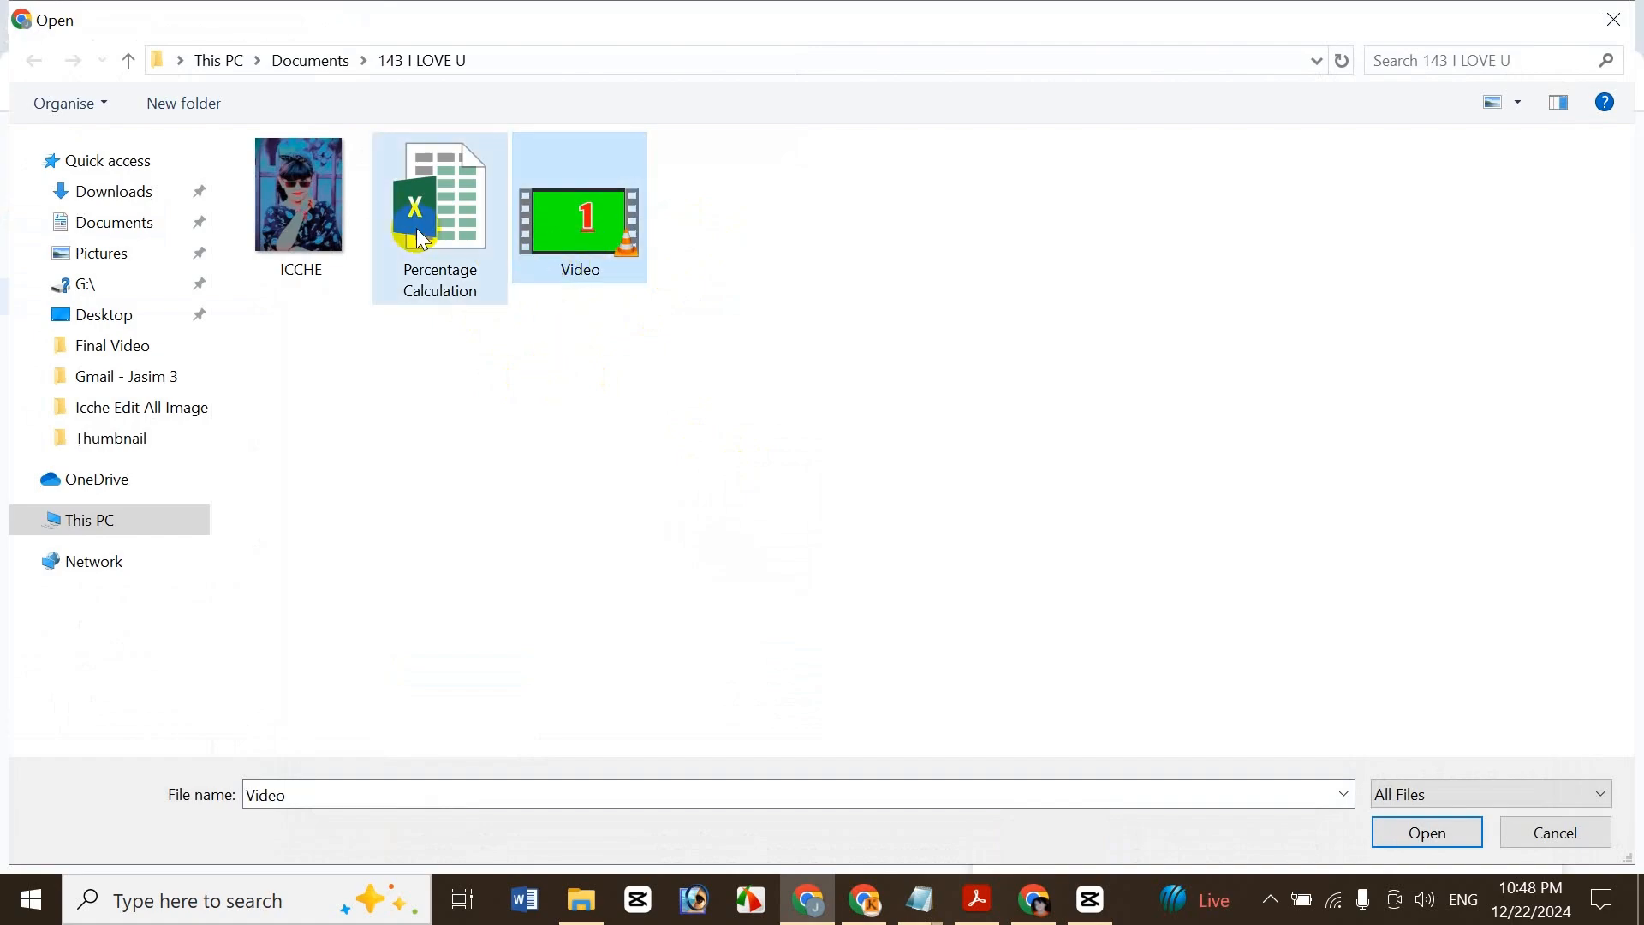
left_click(1429, 835)
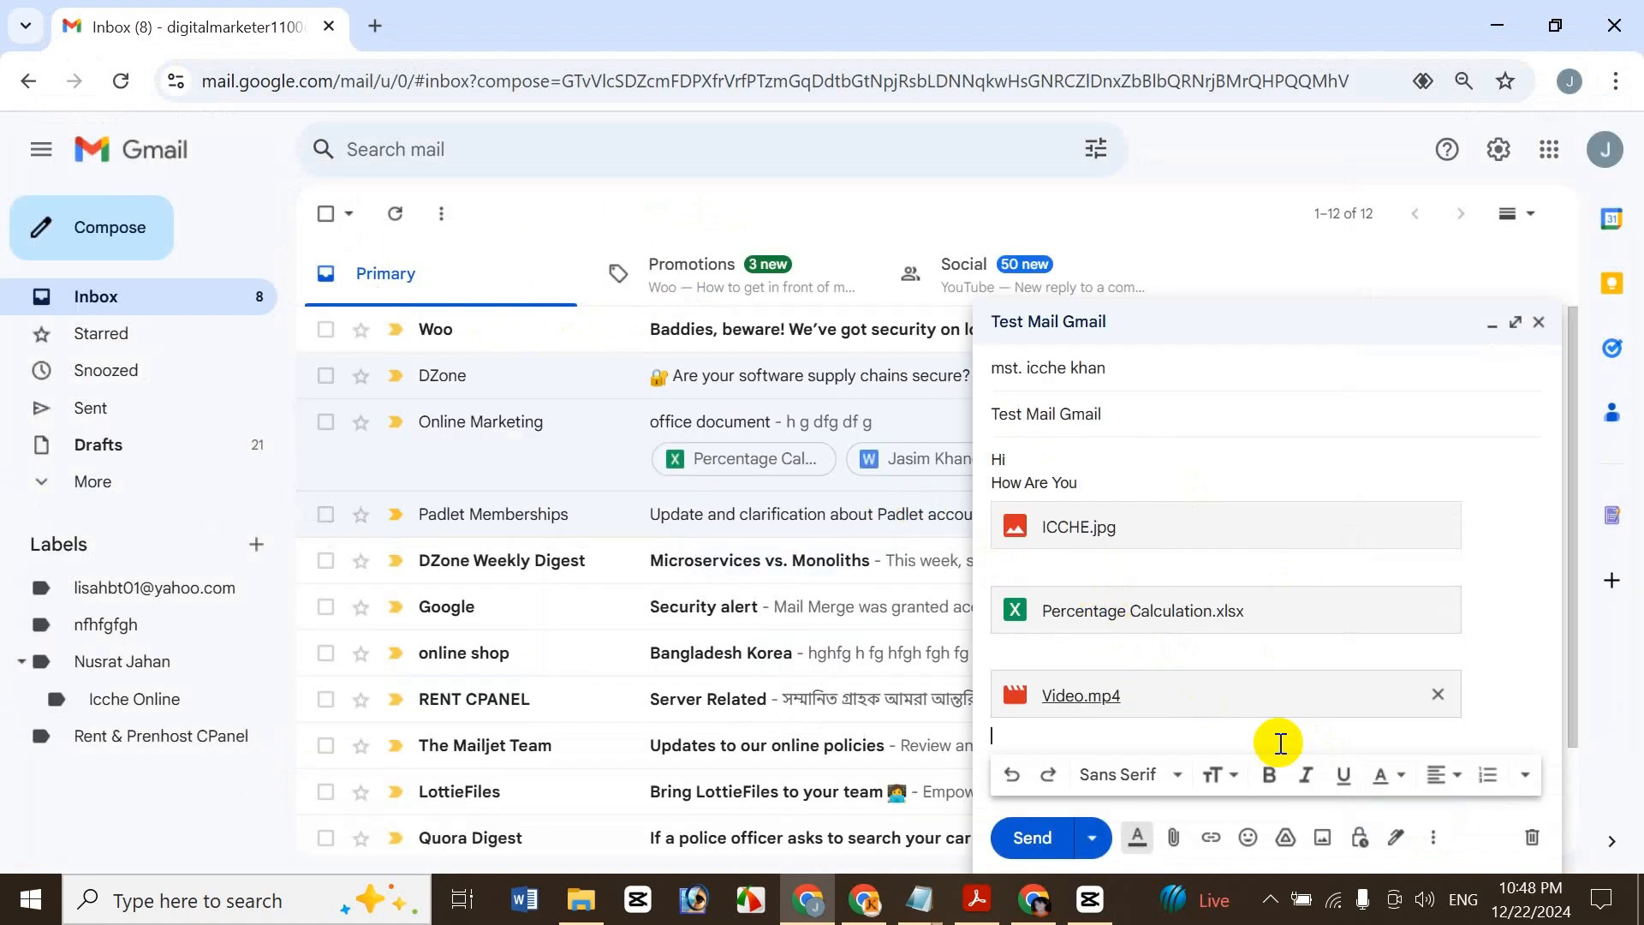
Upload the Test File OK video from the Gmail Account folder in Documents through Google Drive into the message
left_click(1285, 837)
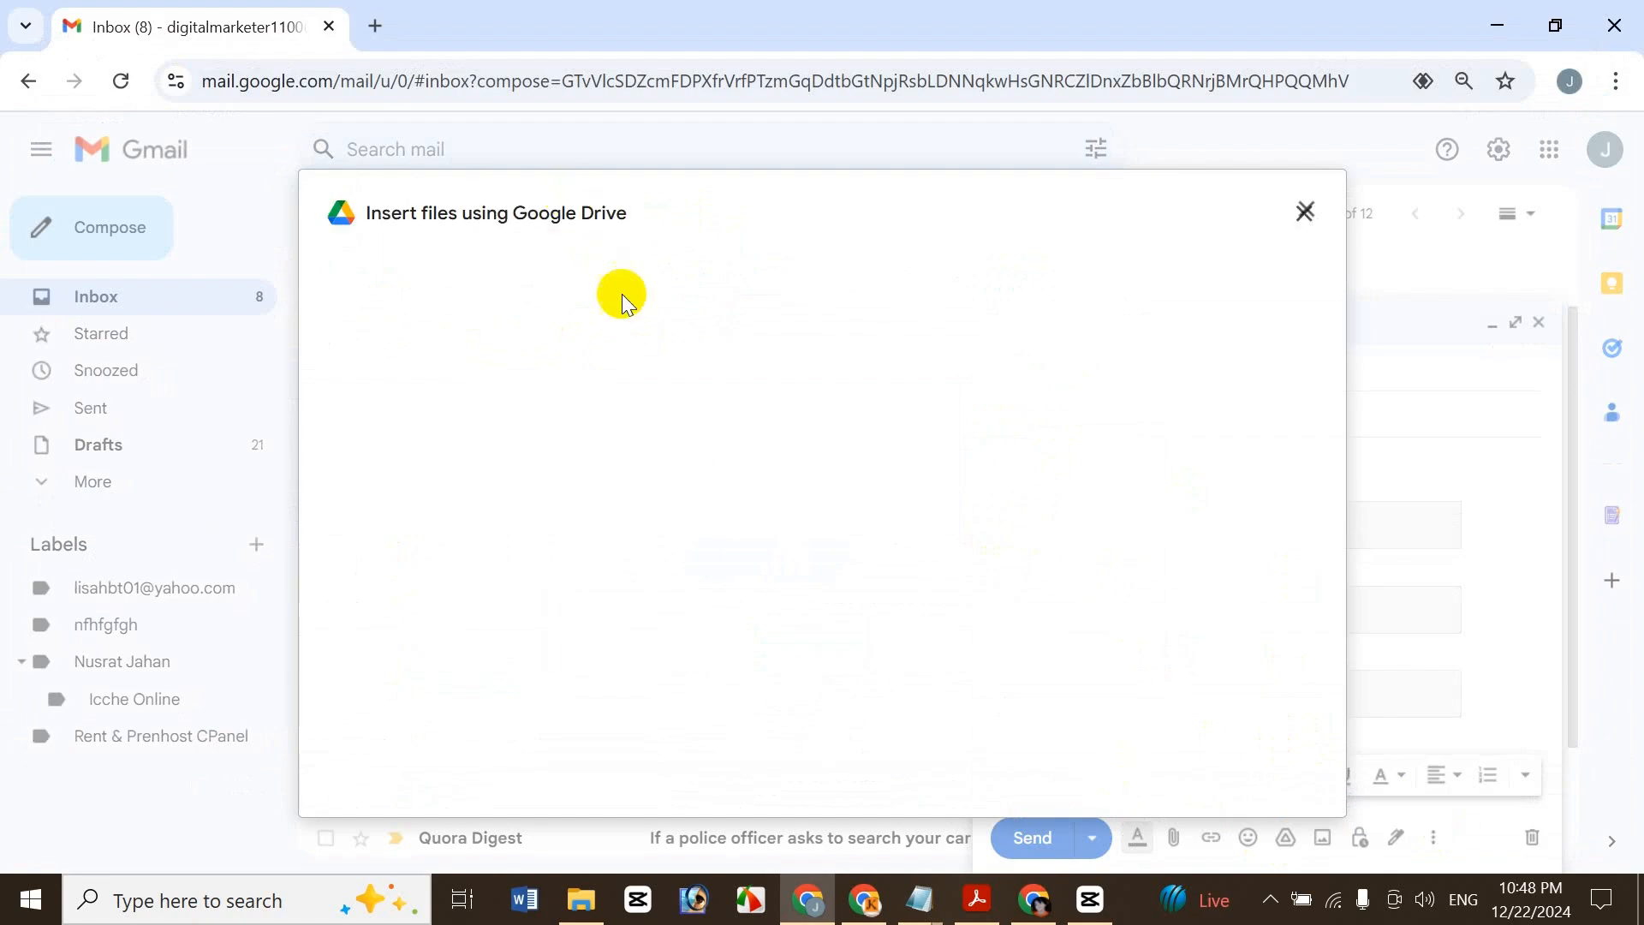
left_click(711, 296)
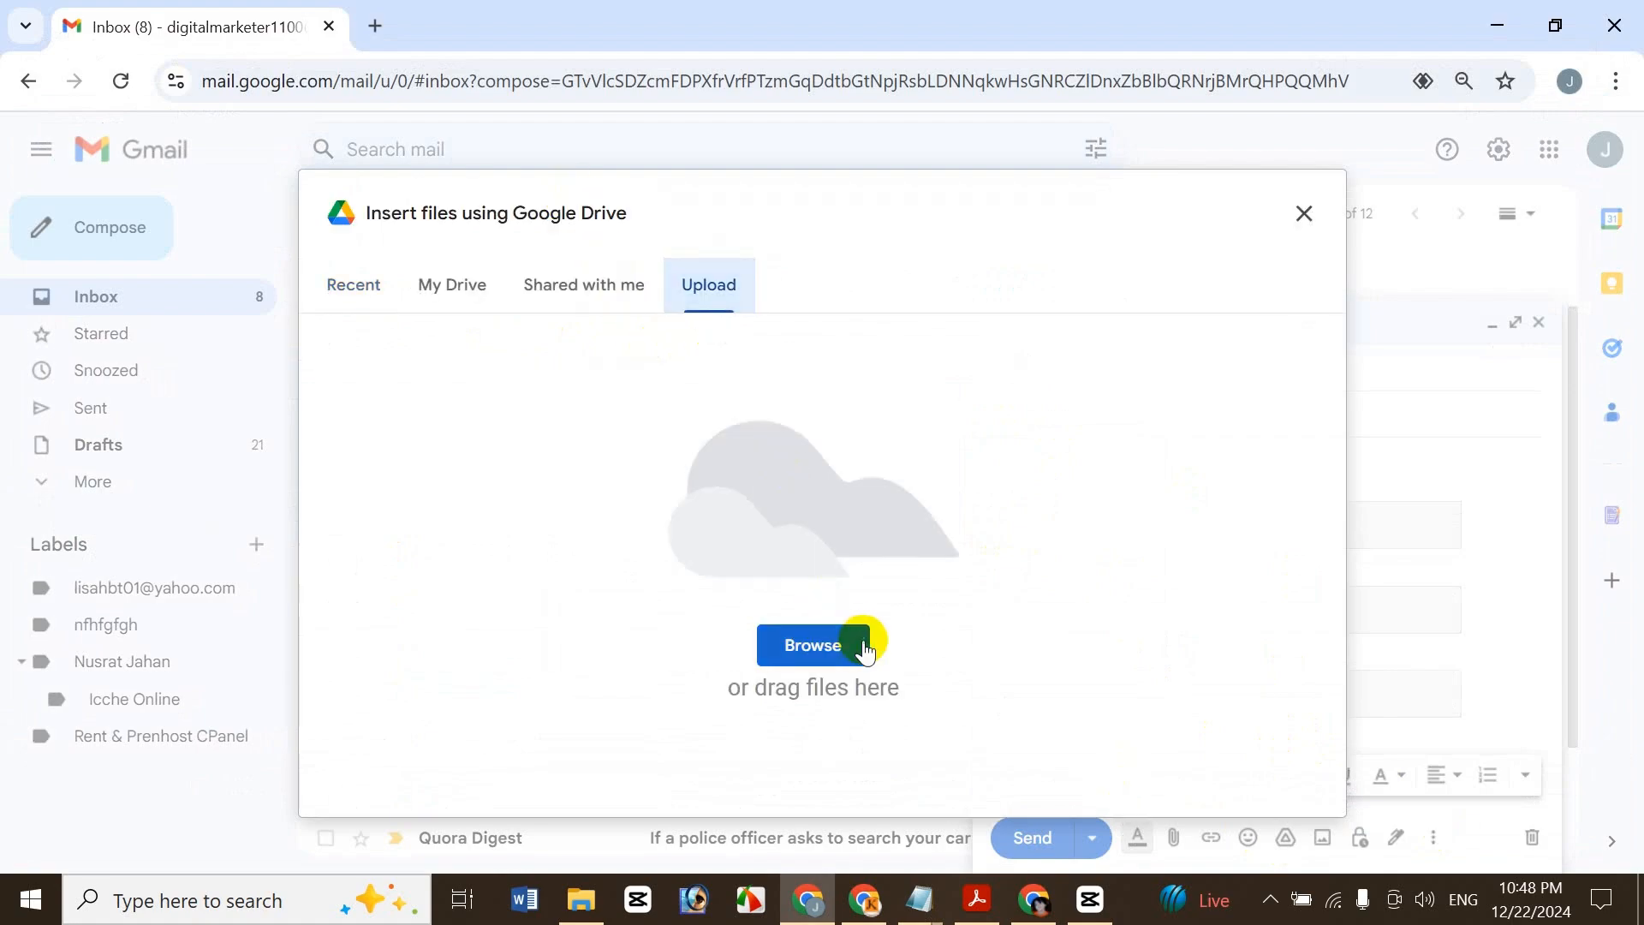
left_click(856, 643)
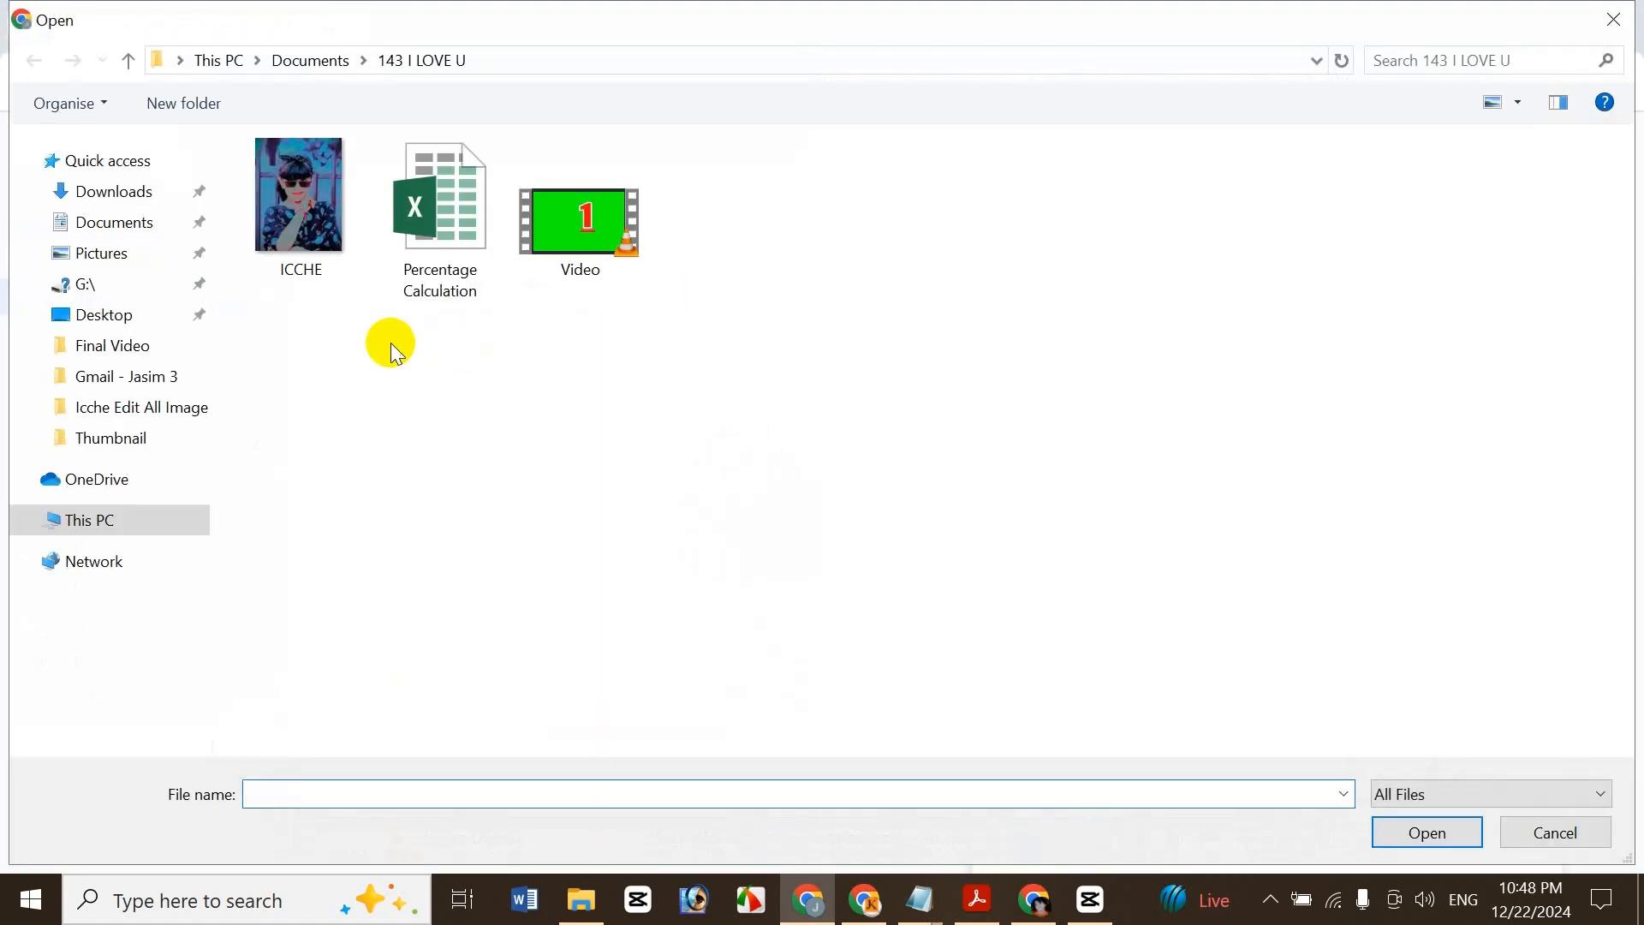
left_click(126, 225)
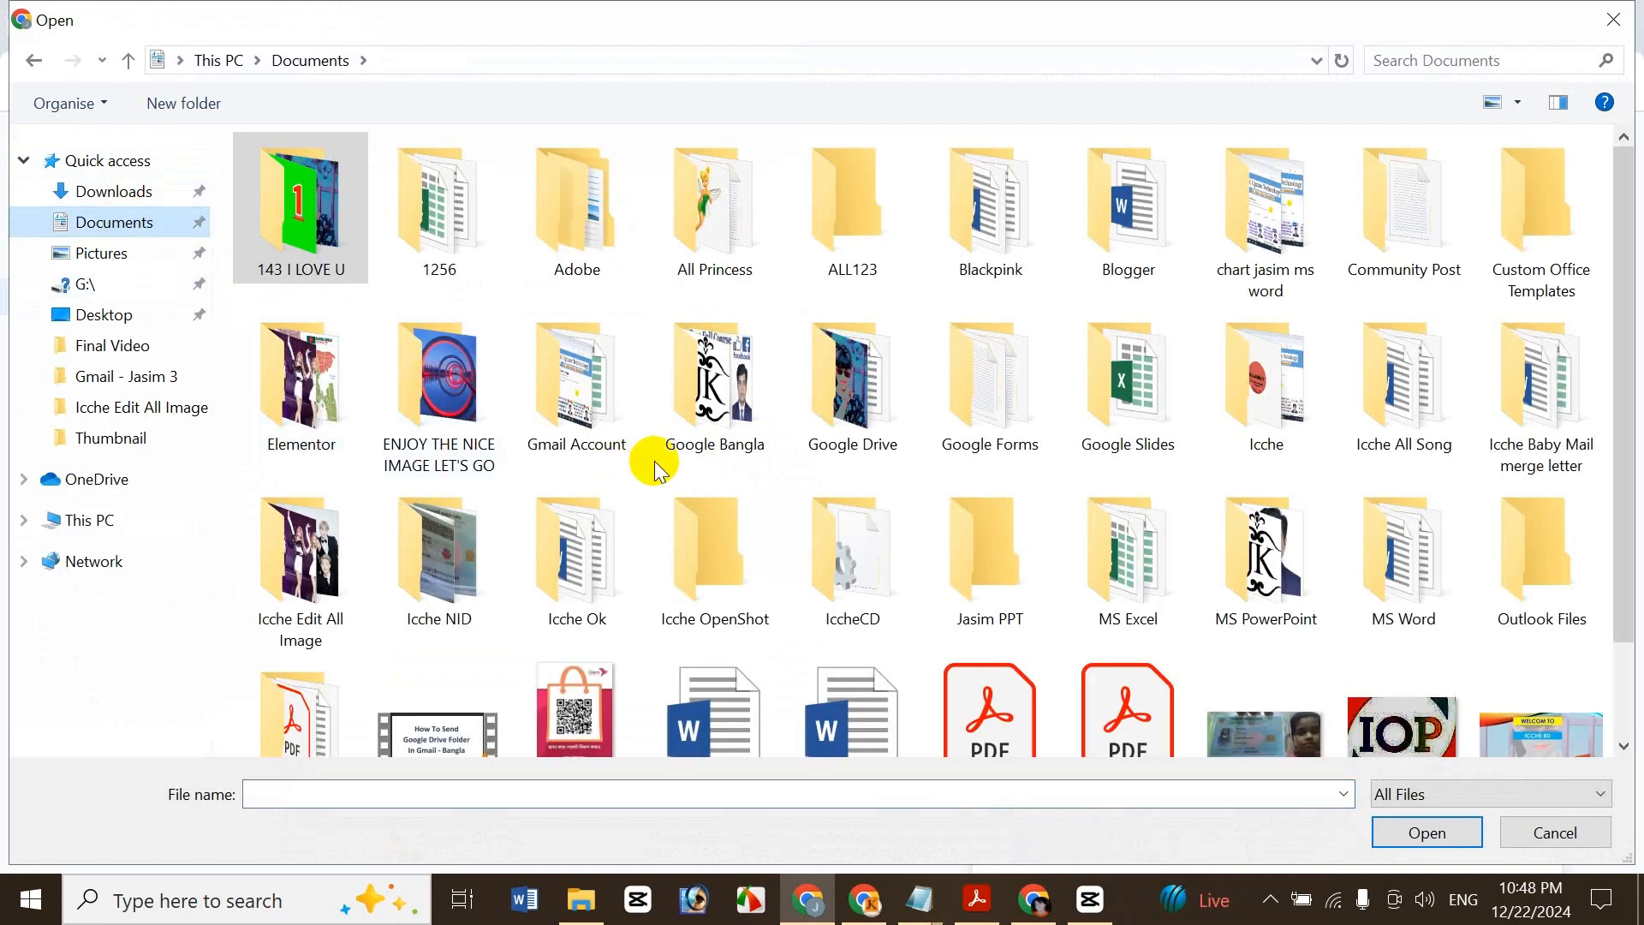
left_click(718, 435)
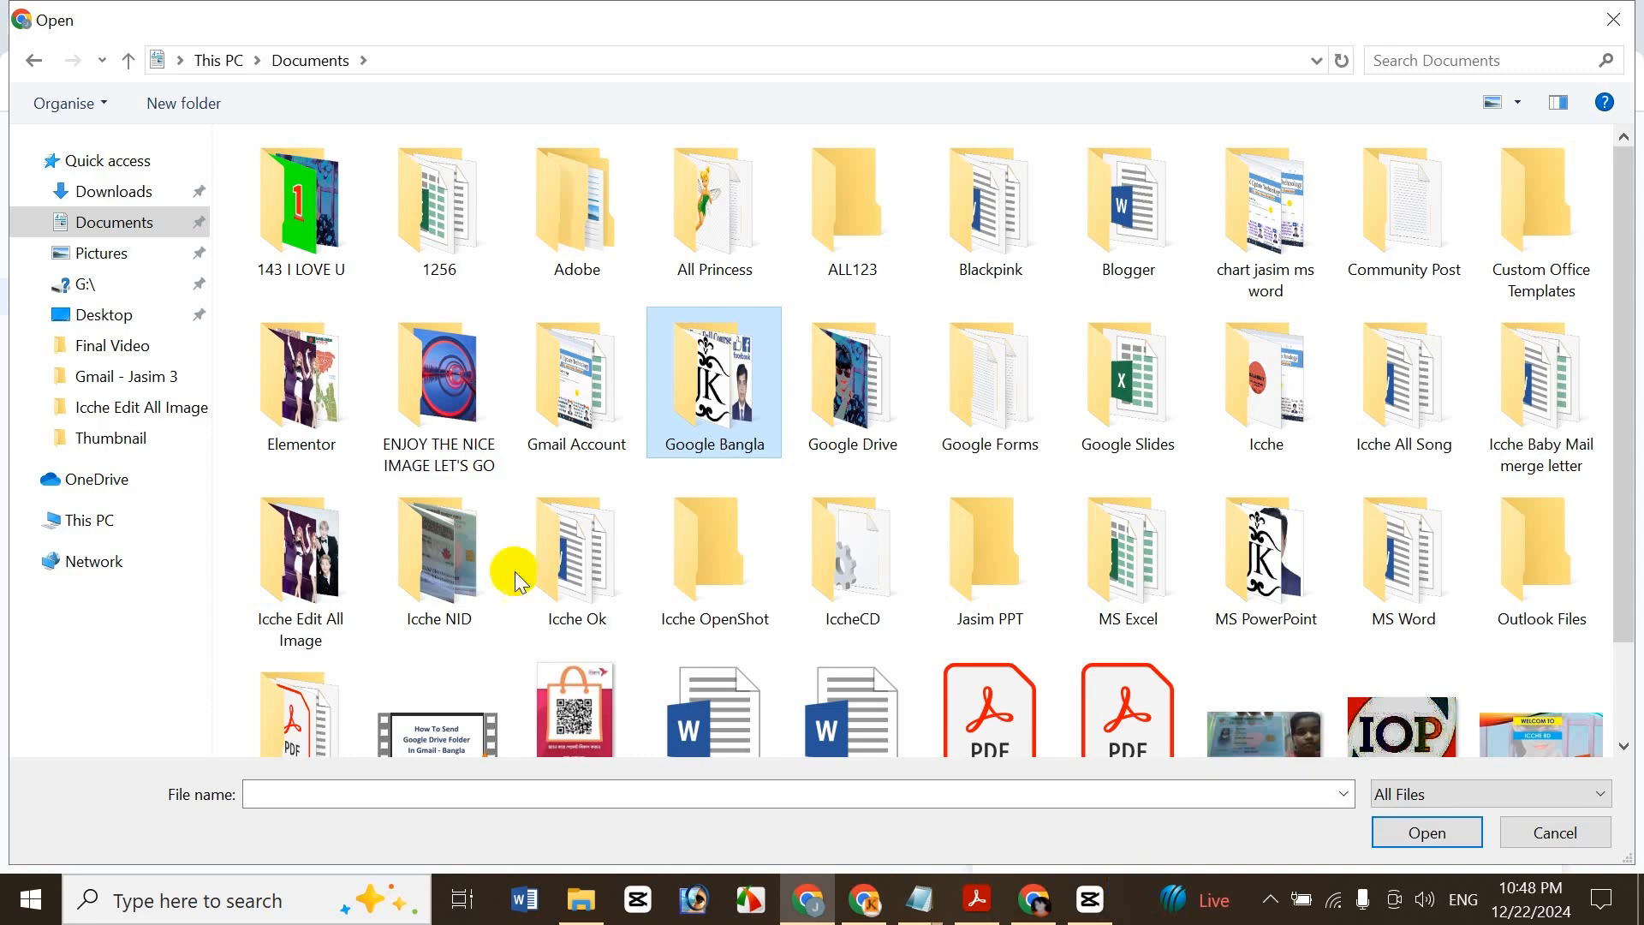
left_click(564, 400)
double_click(566, 406)
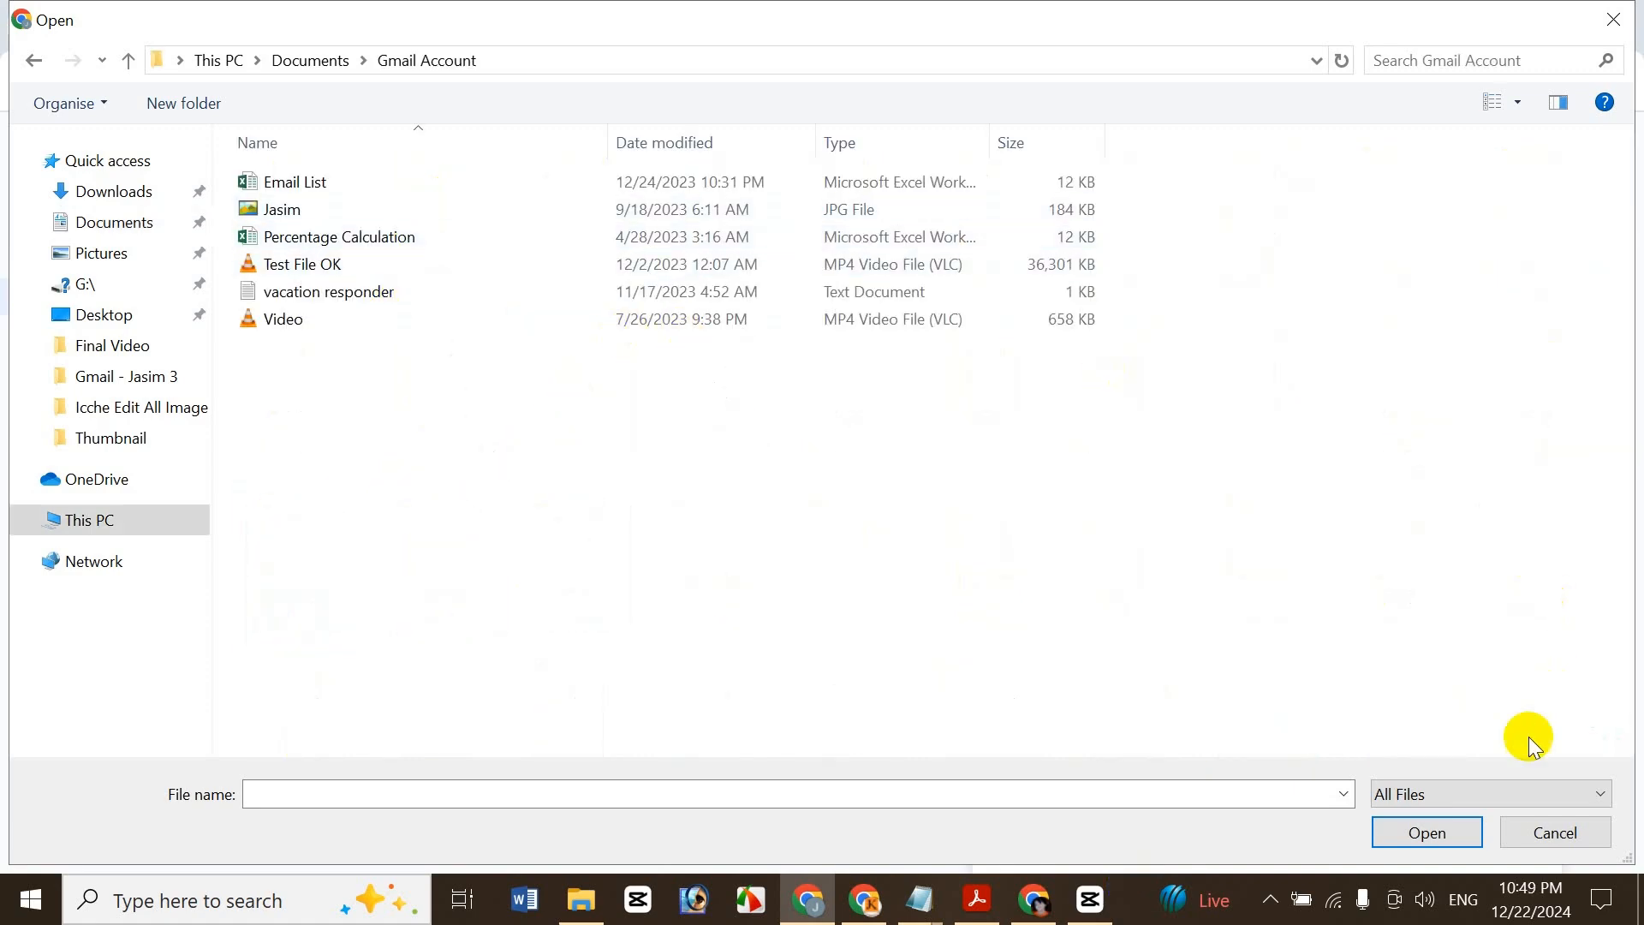
left_click(1494, 104)
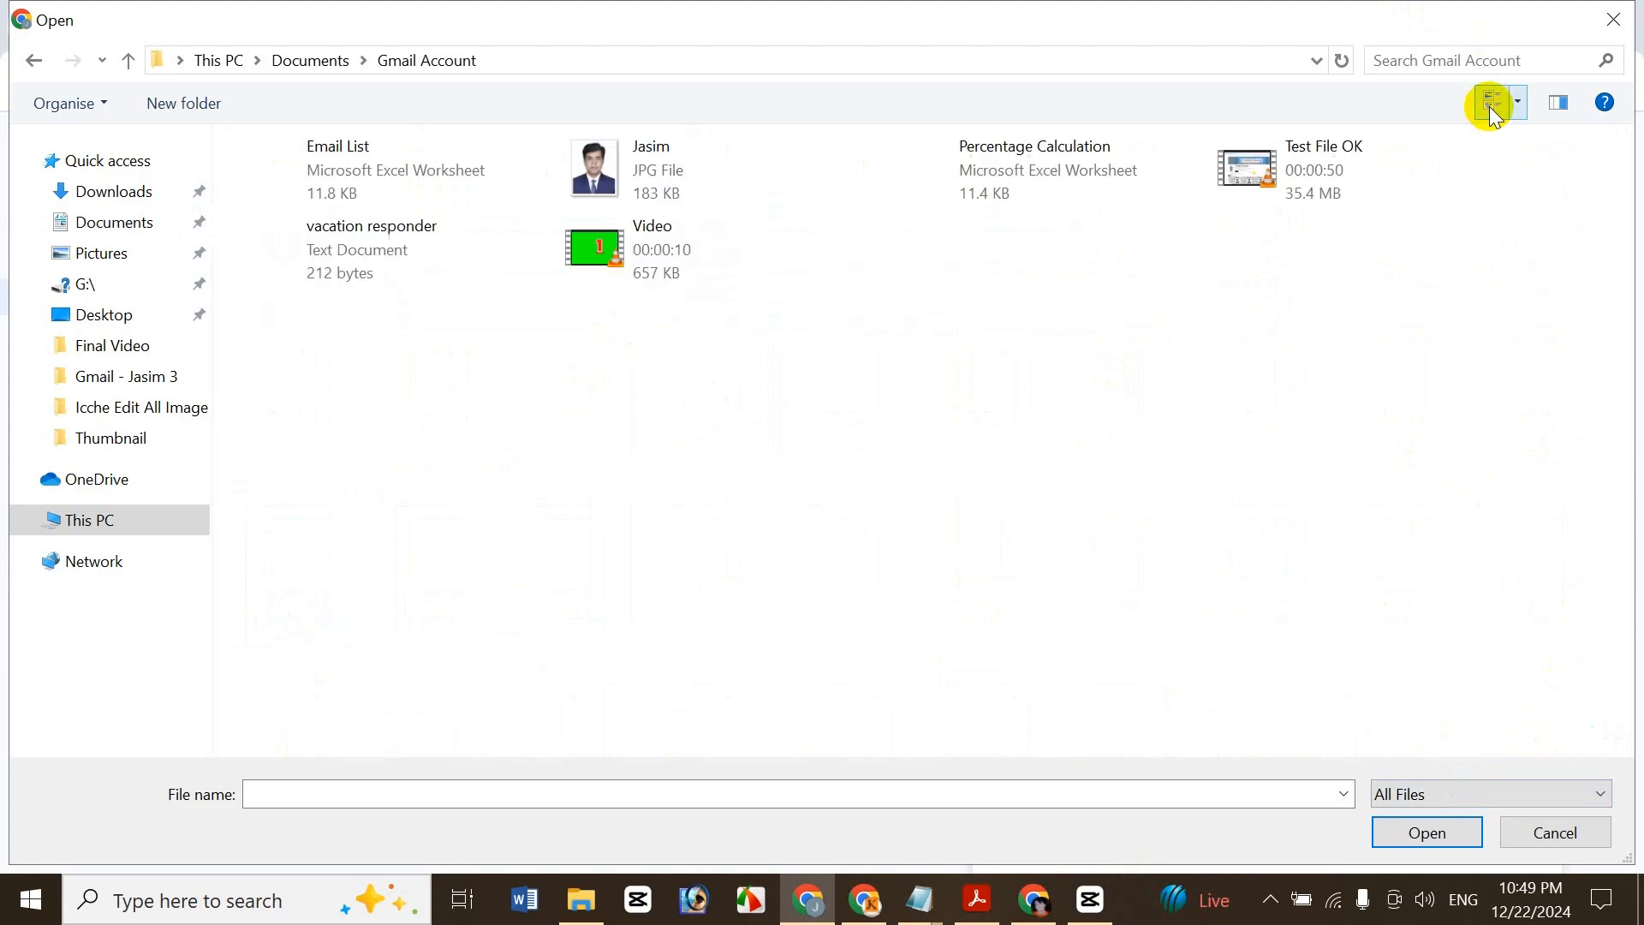
left_click(1494, 106)
left_click(1494, 106)
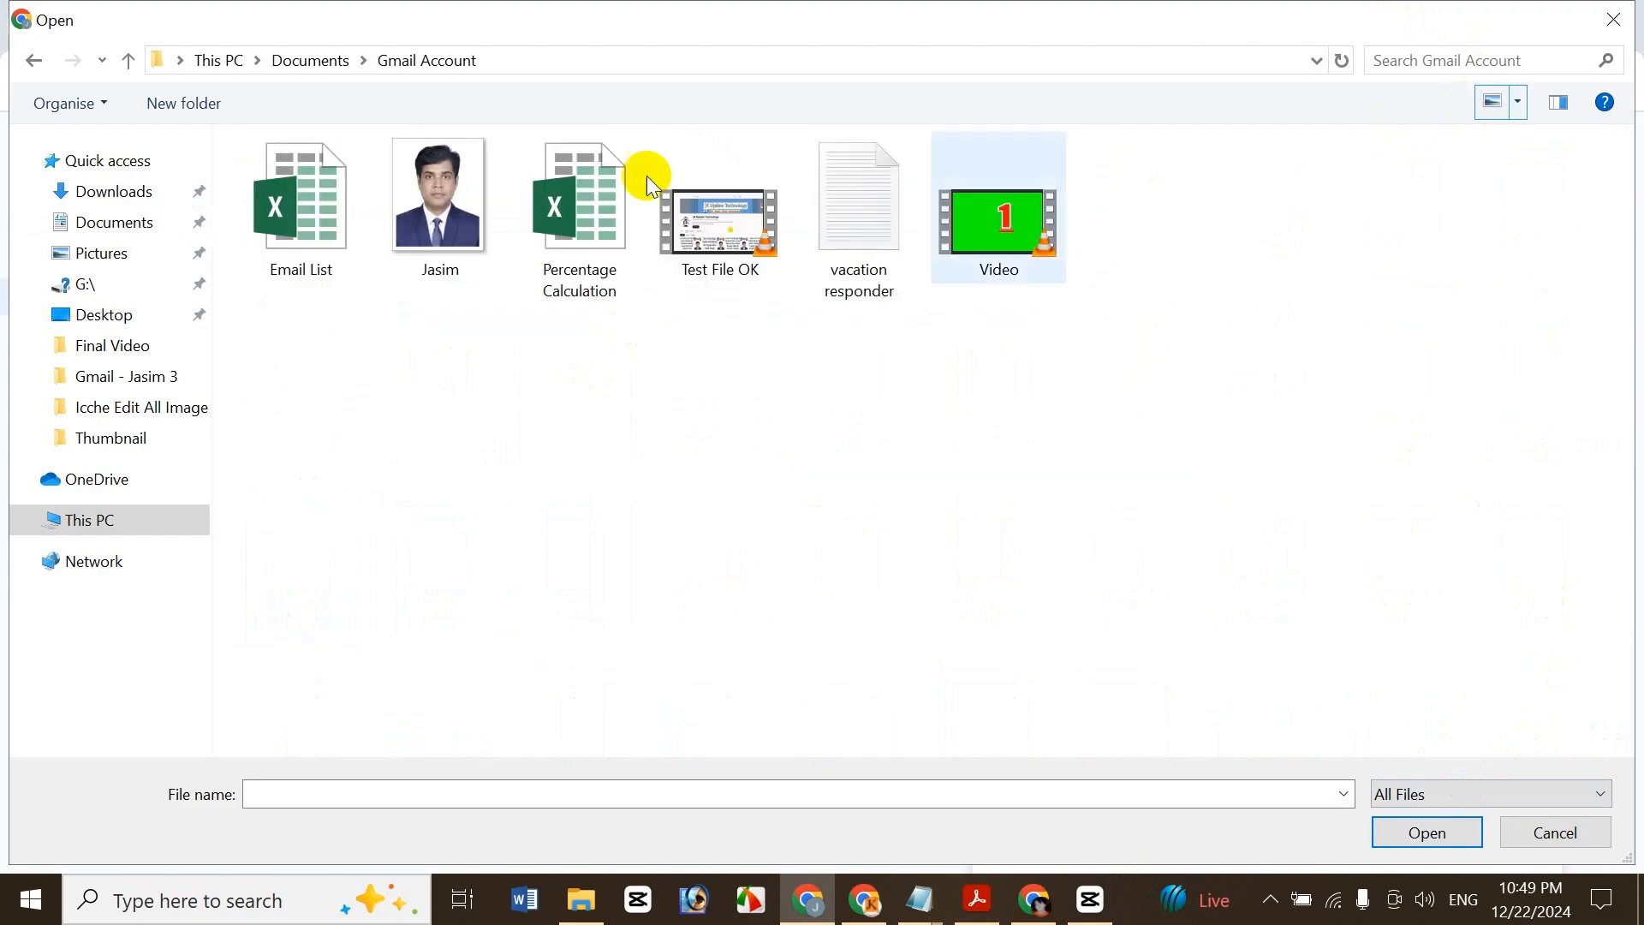
left_click(695, 217)
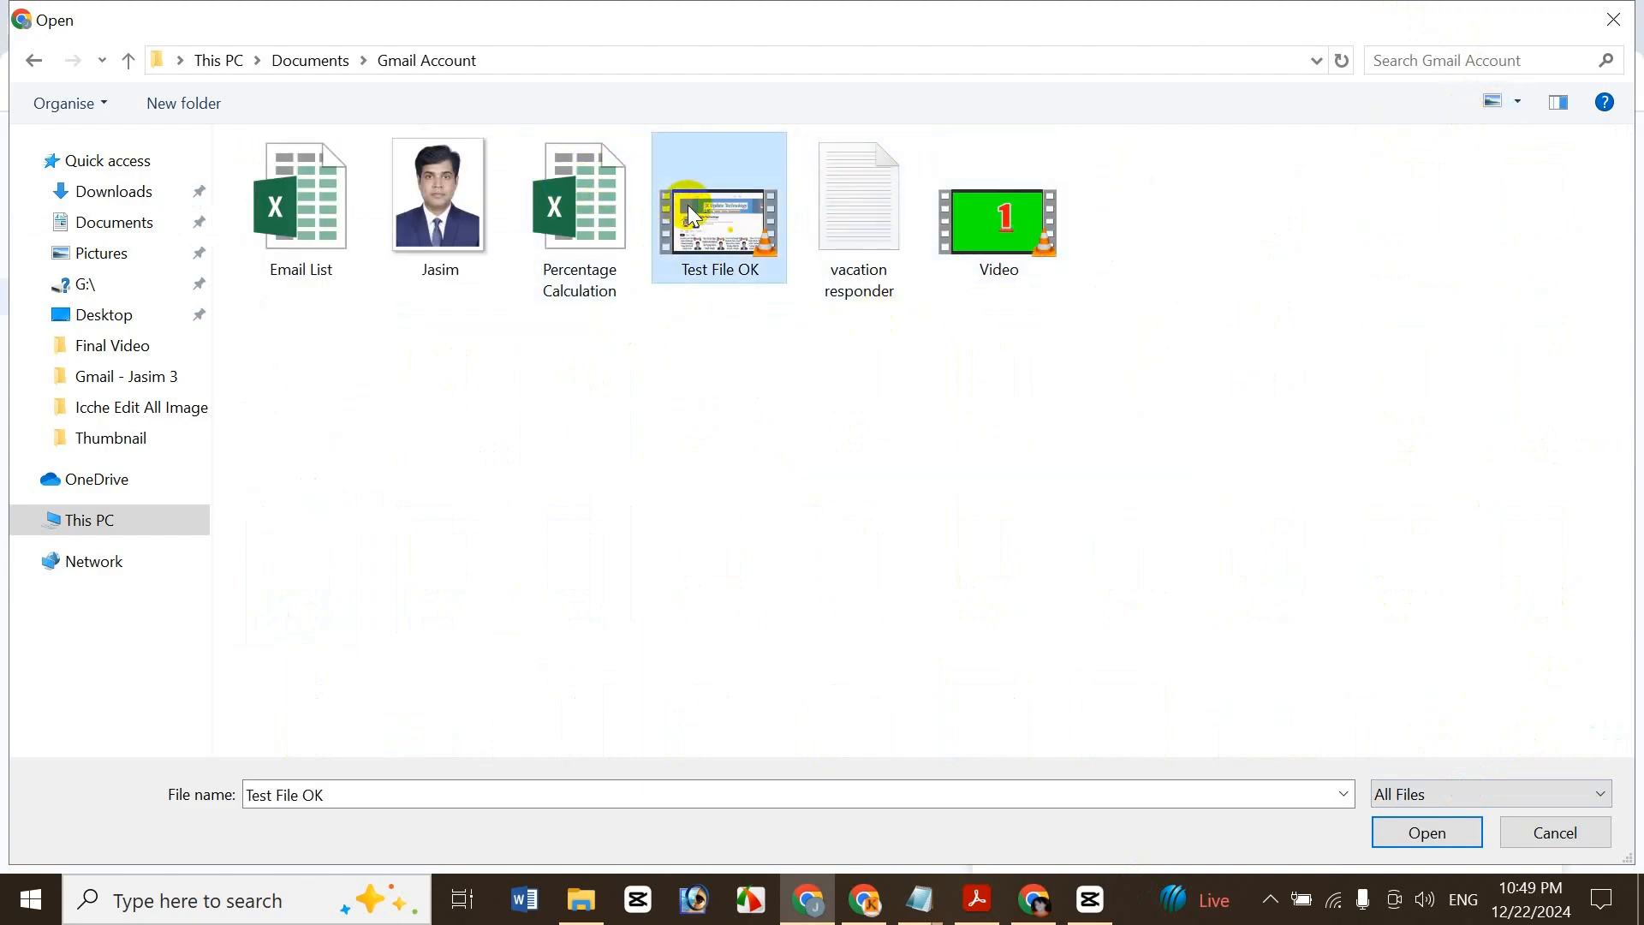
left_click(1430, 835)
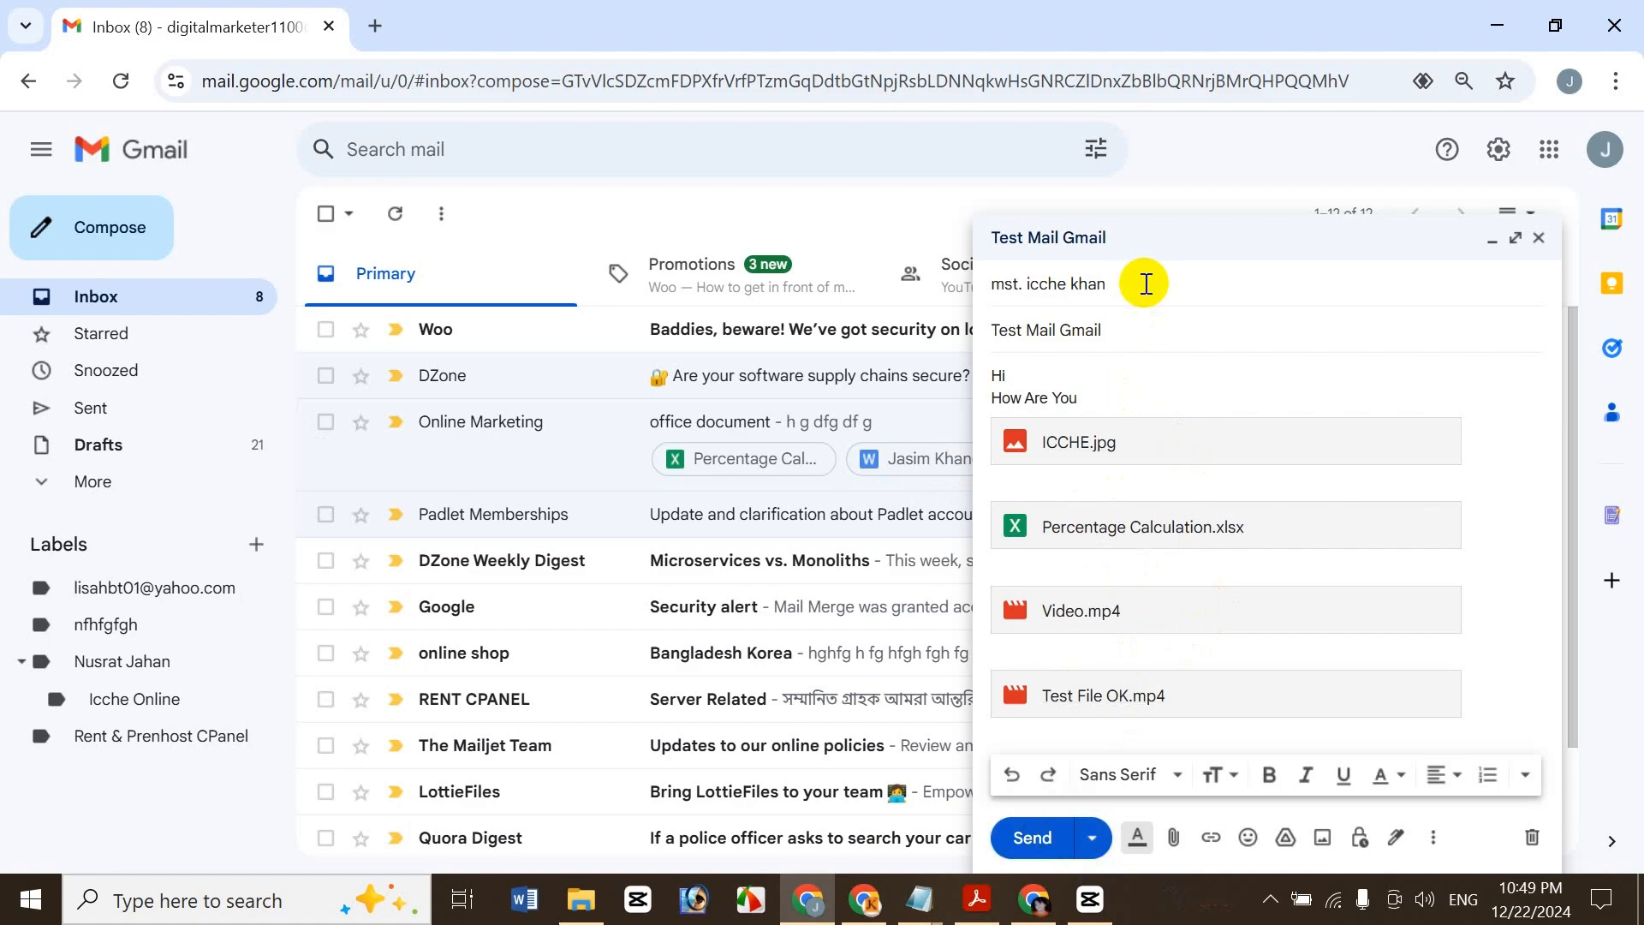
Start sending the message and choose to allow anyone with the link to access the four Drive files
left_click(1035, 843)
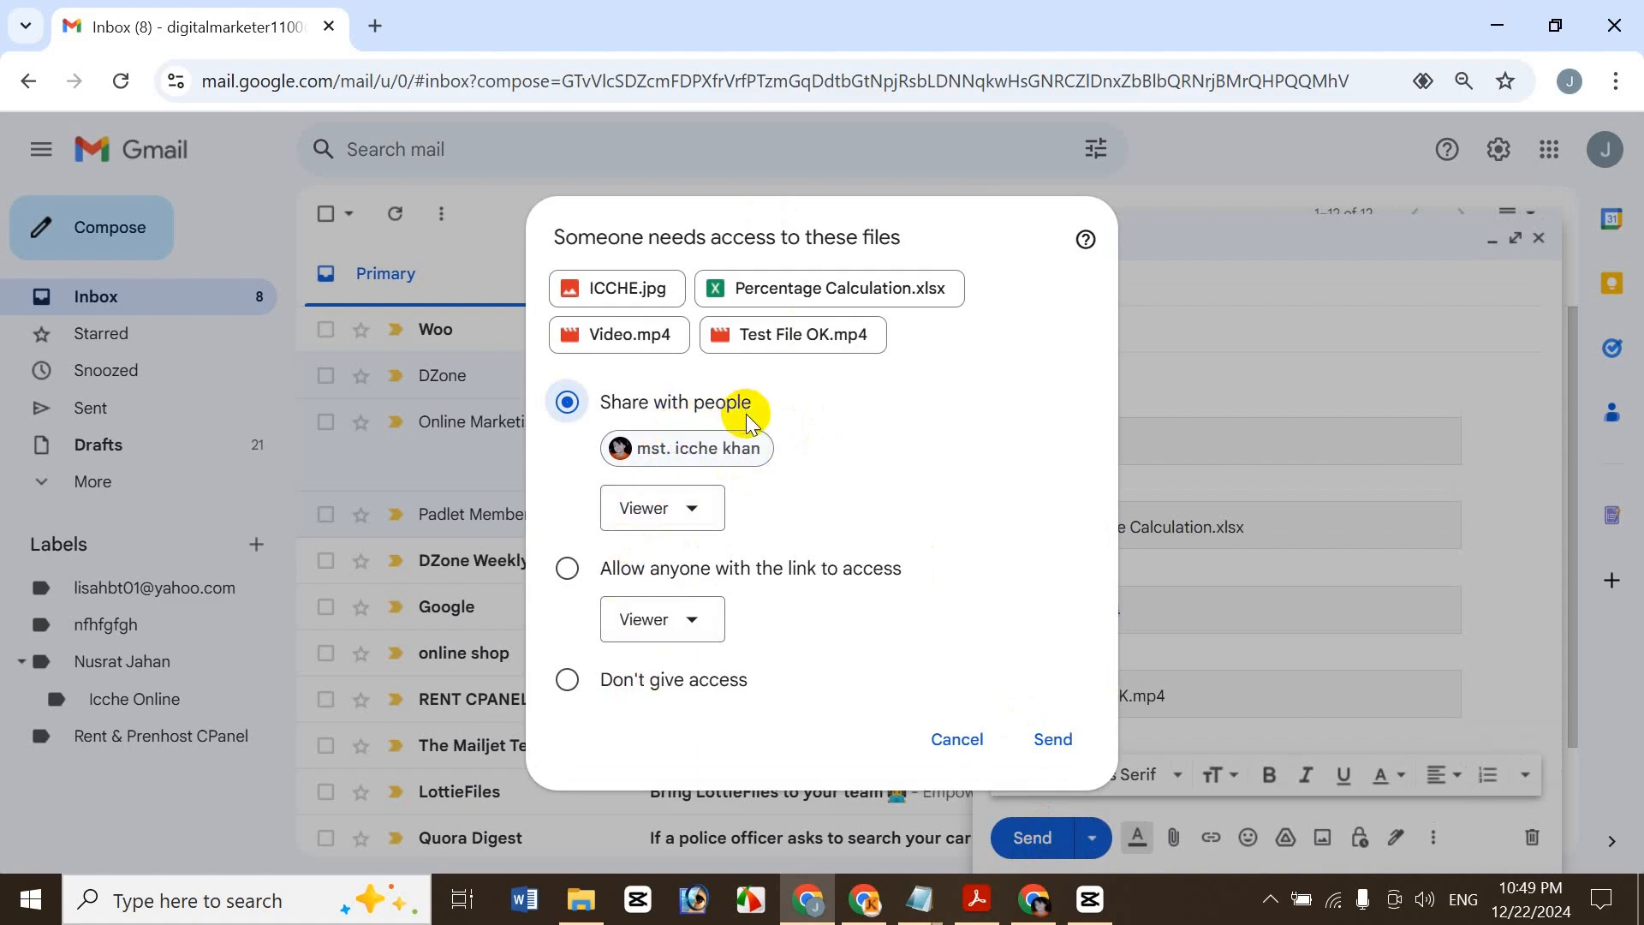
left_click(691, 510)
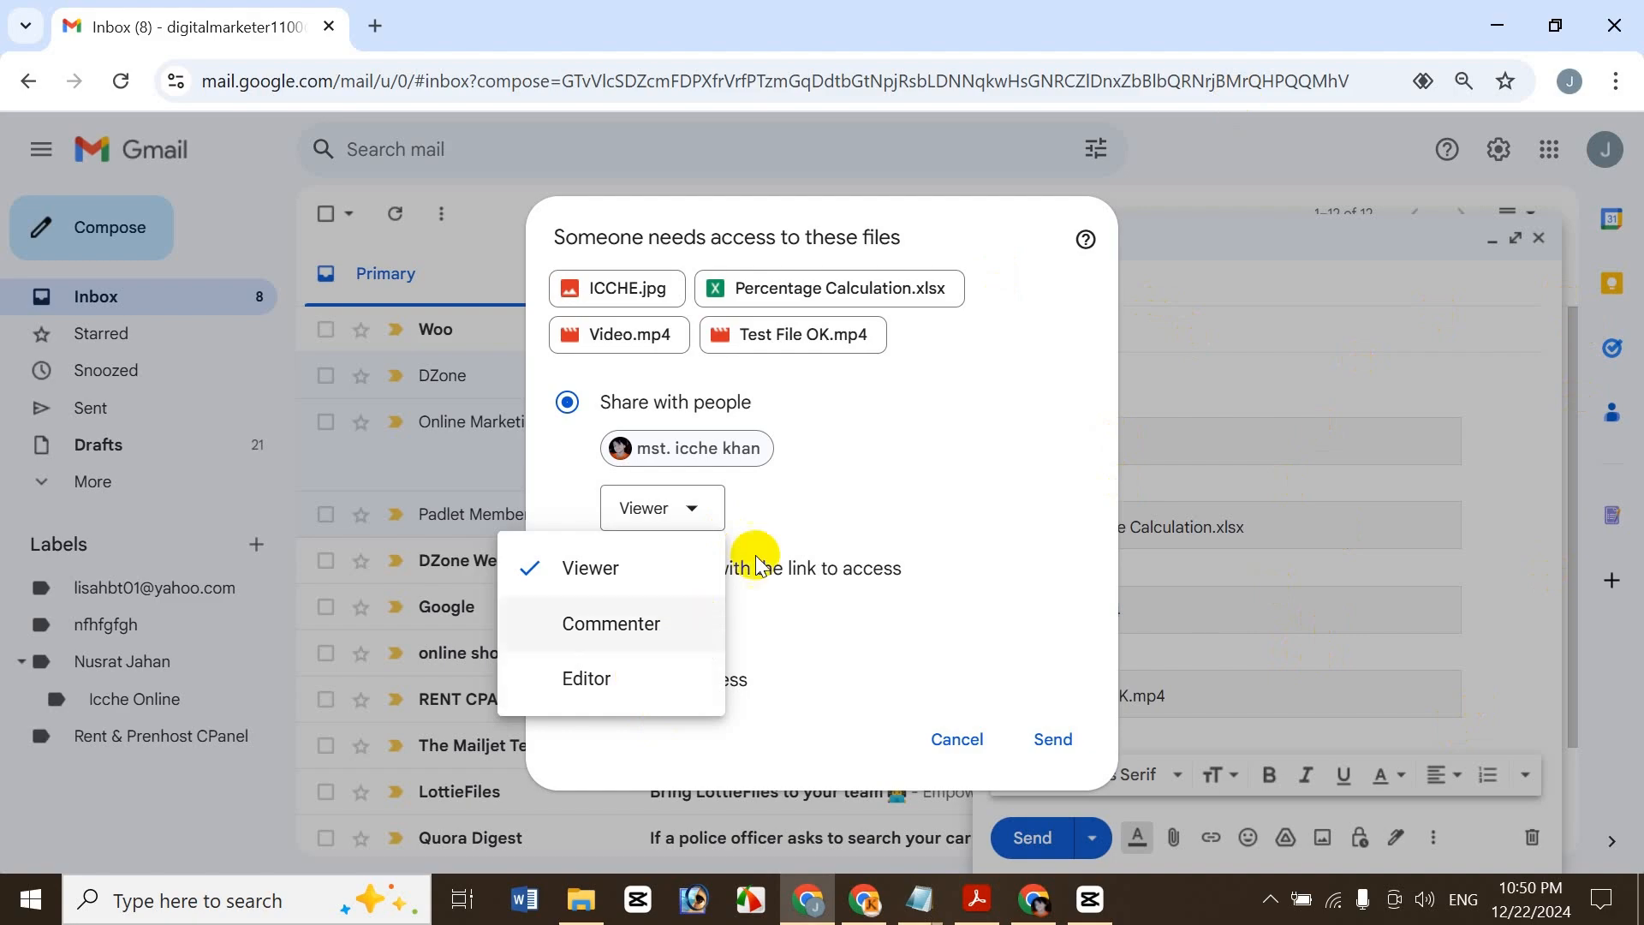
left_click(818, 482)
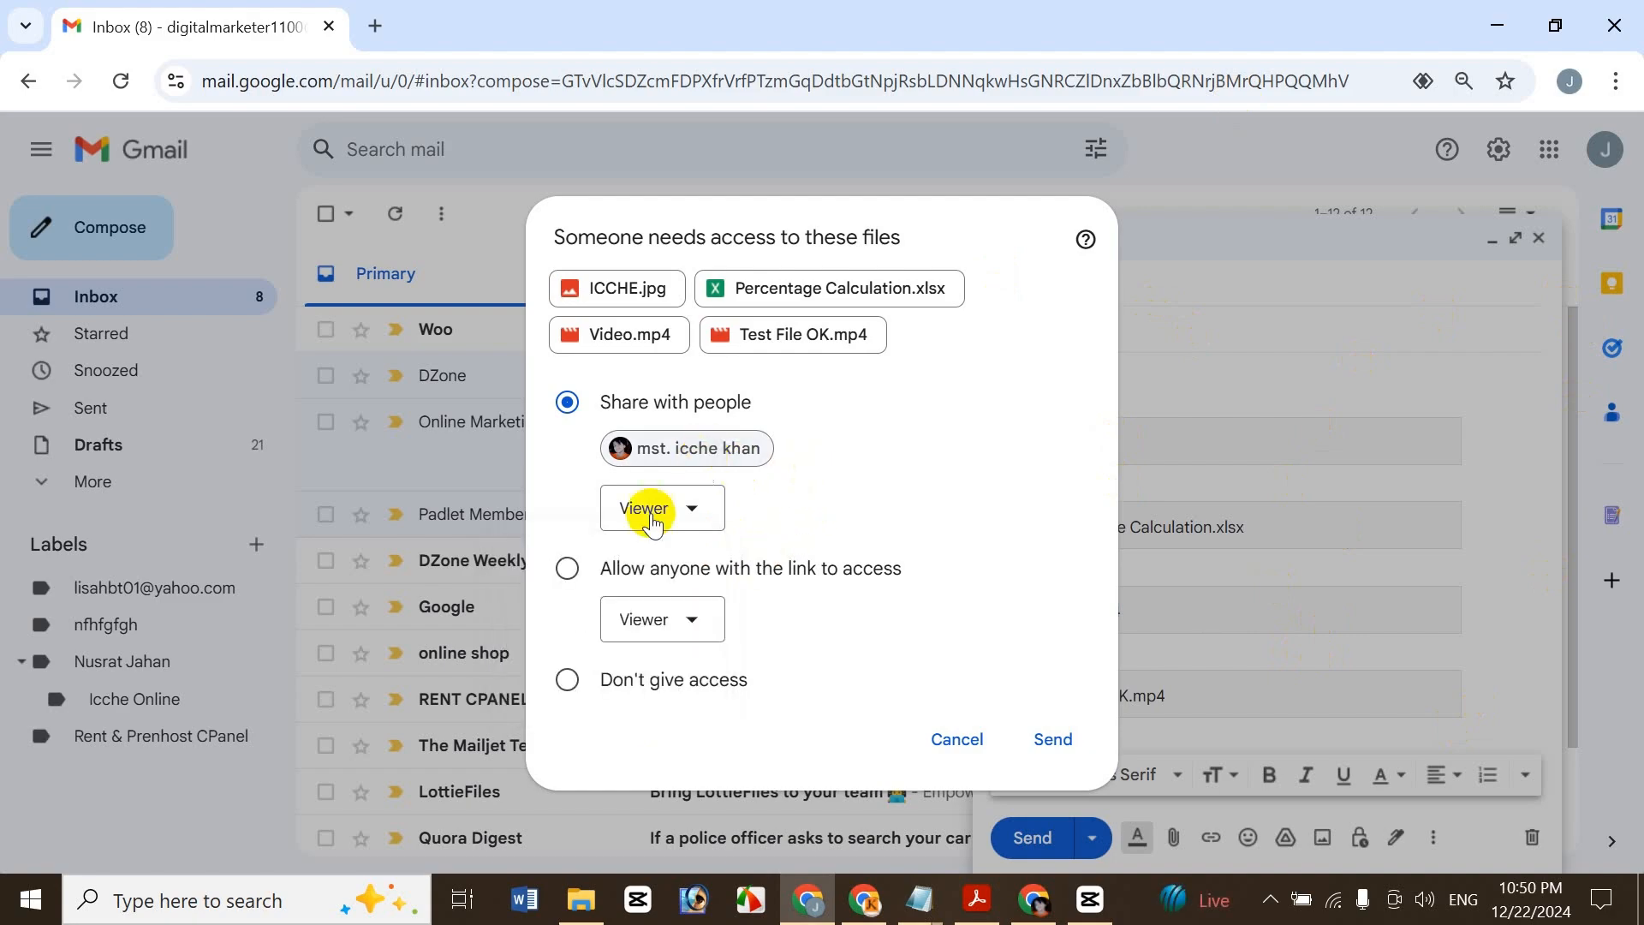
left_click(567, 569)
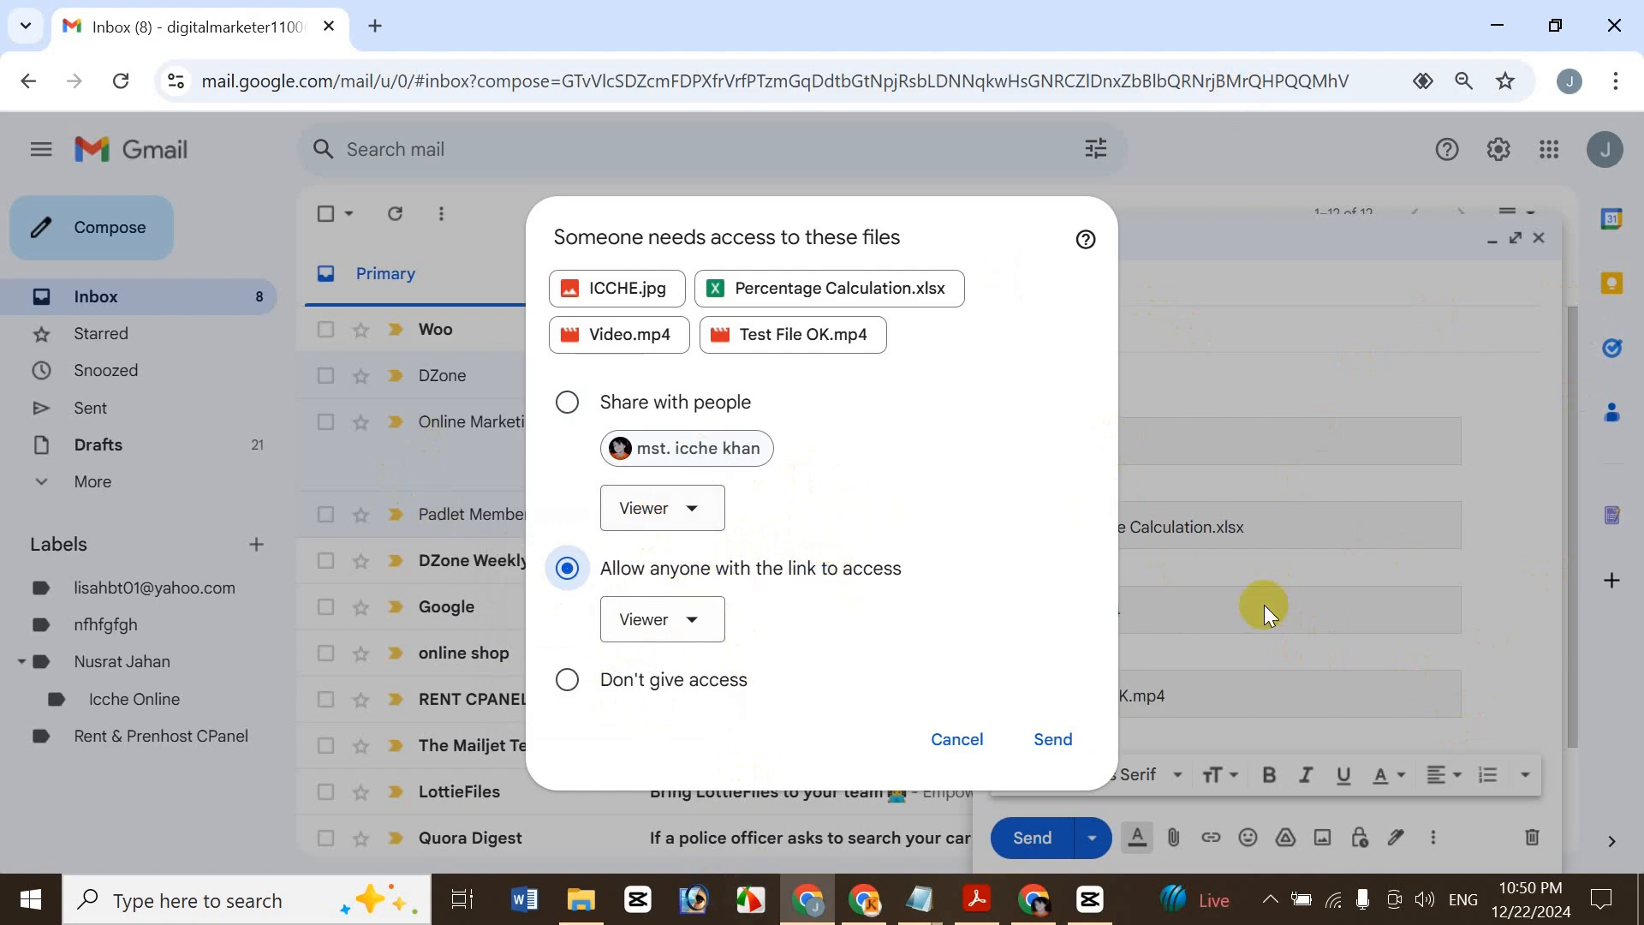
left_click(669, 627)
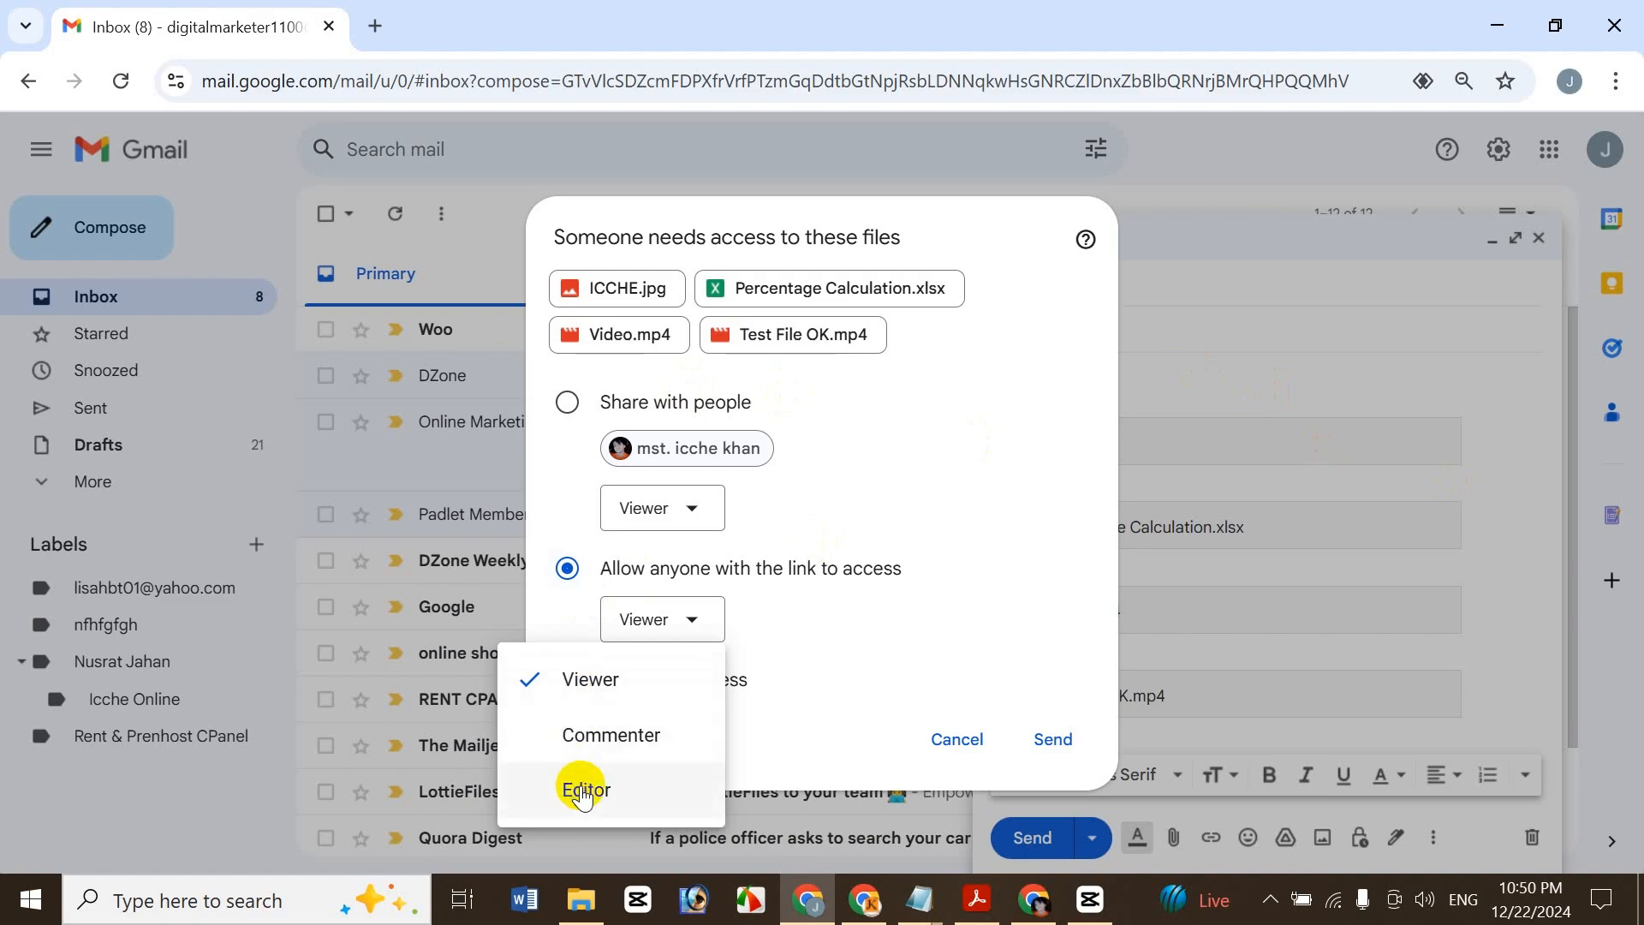
left_click(857, 596)
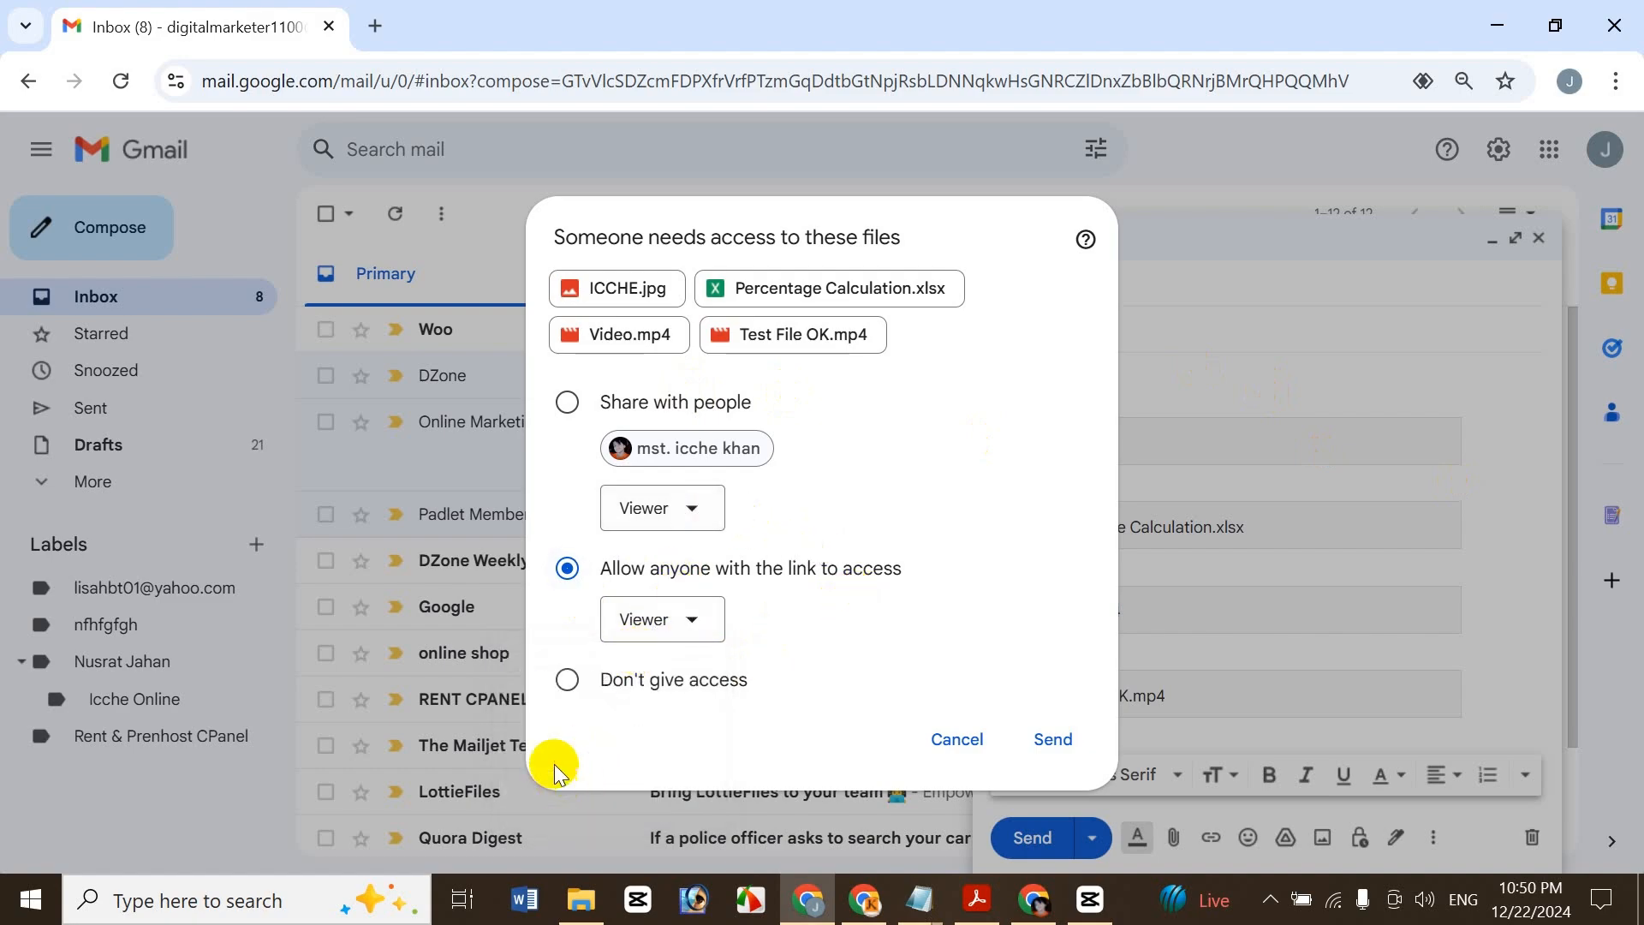
left_click(567, 680)
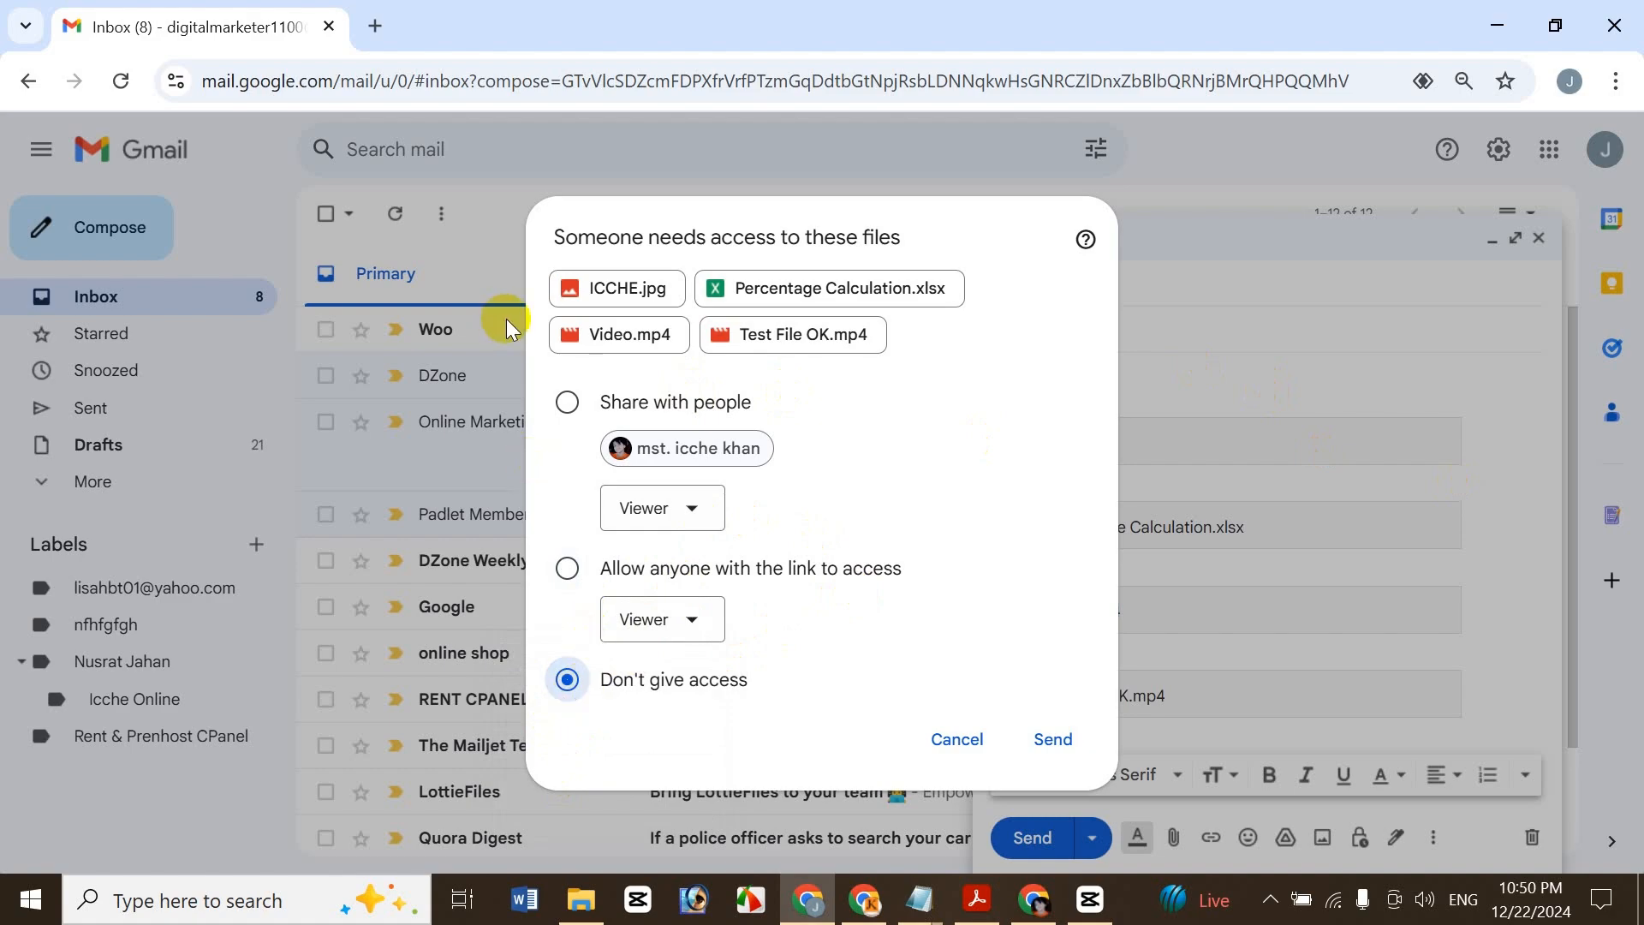
Share the four Drive files with the message recipient as Viewer and send the message
left_click(567, 415)
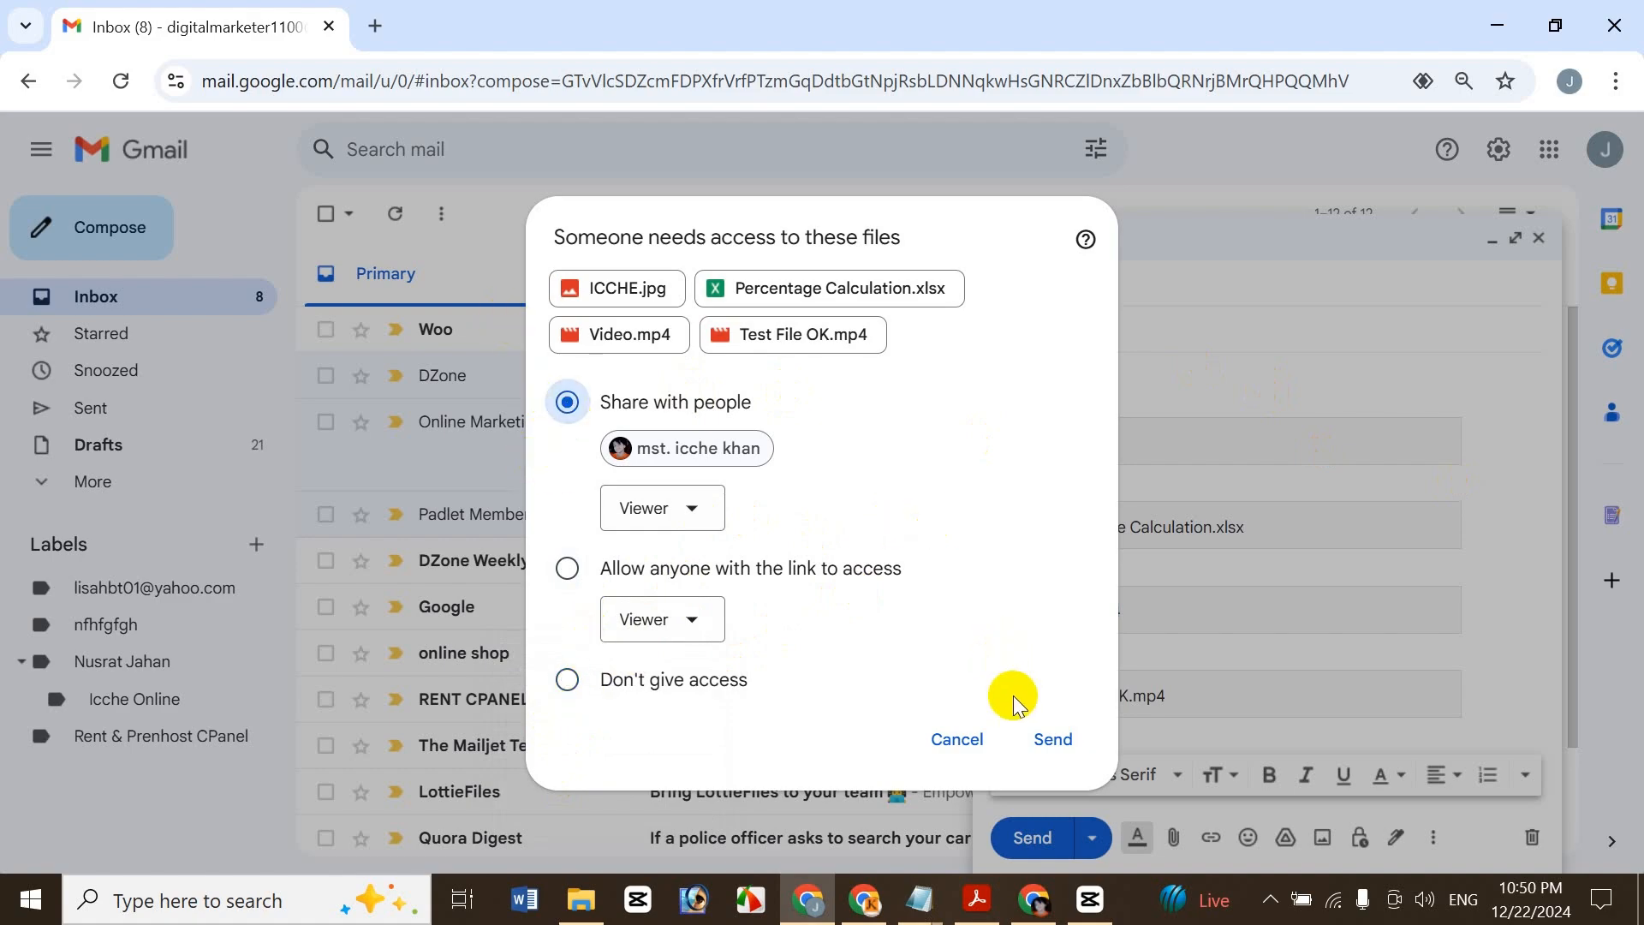
left_click(1053, 742)
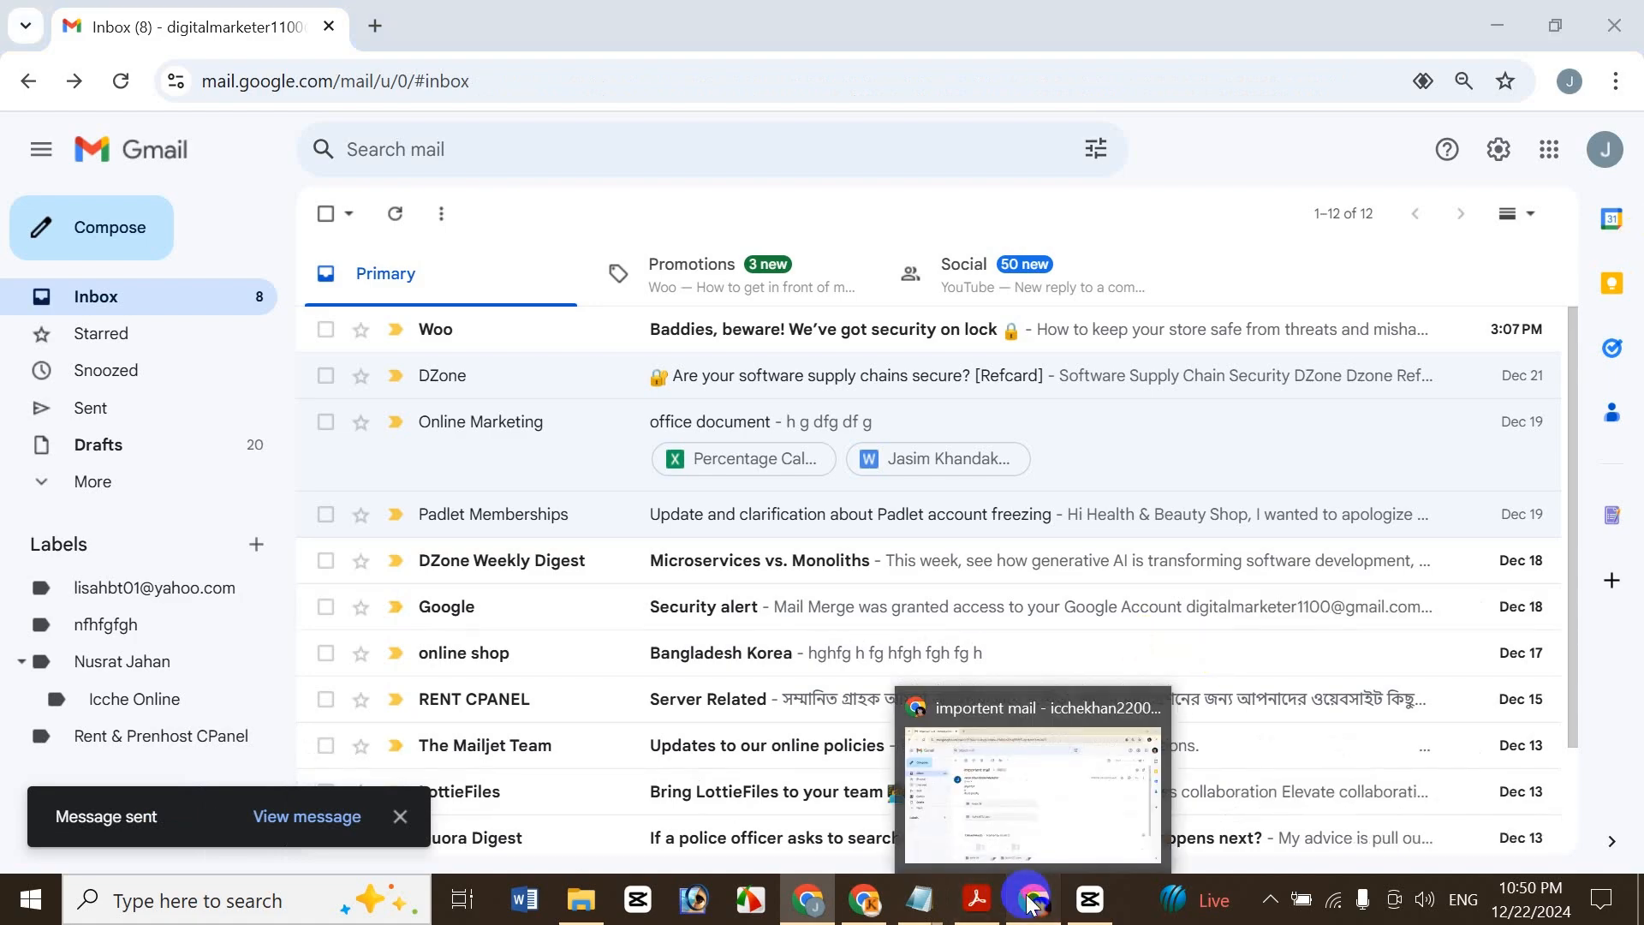
Switch to the recipient's Chrome window, reopen Gmail in a fresh tab and open the received Test Mail Gmail message
left_click(1034, 905)
left_click(368, 28)
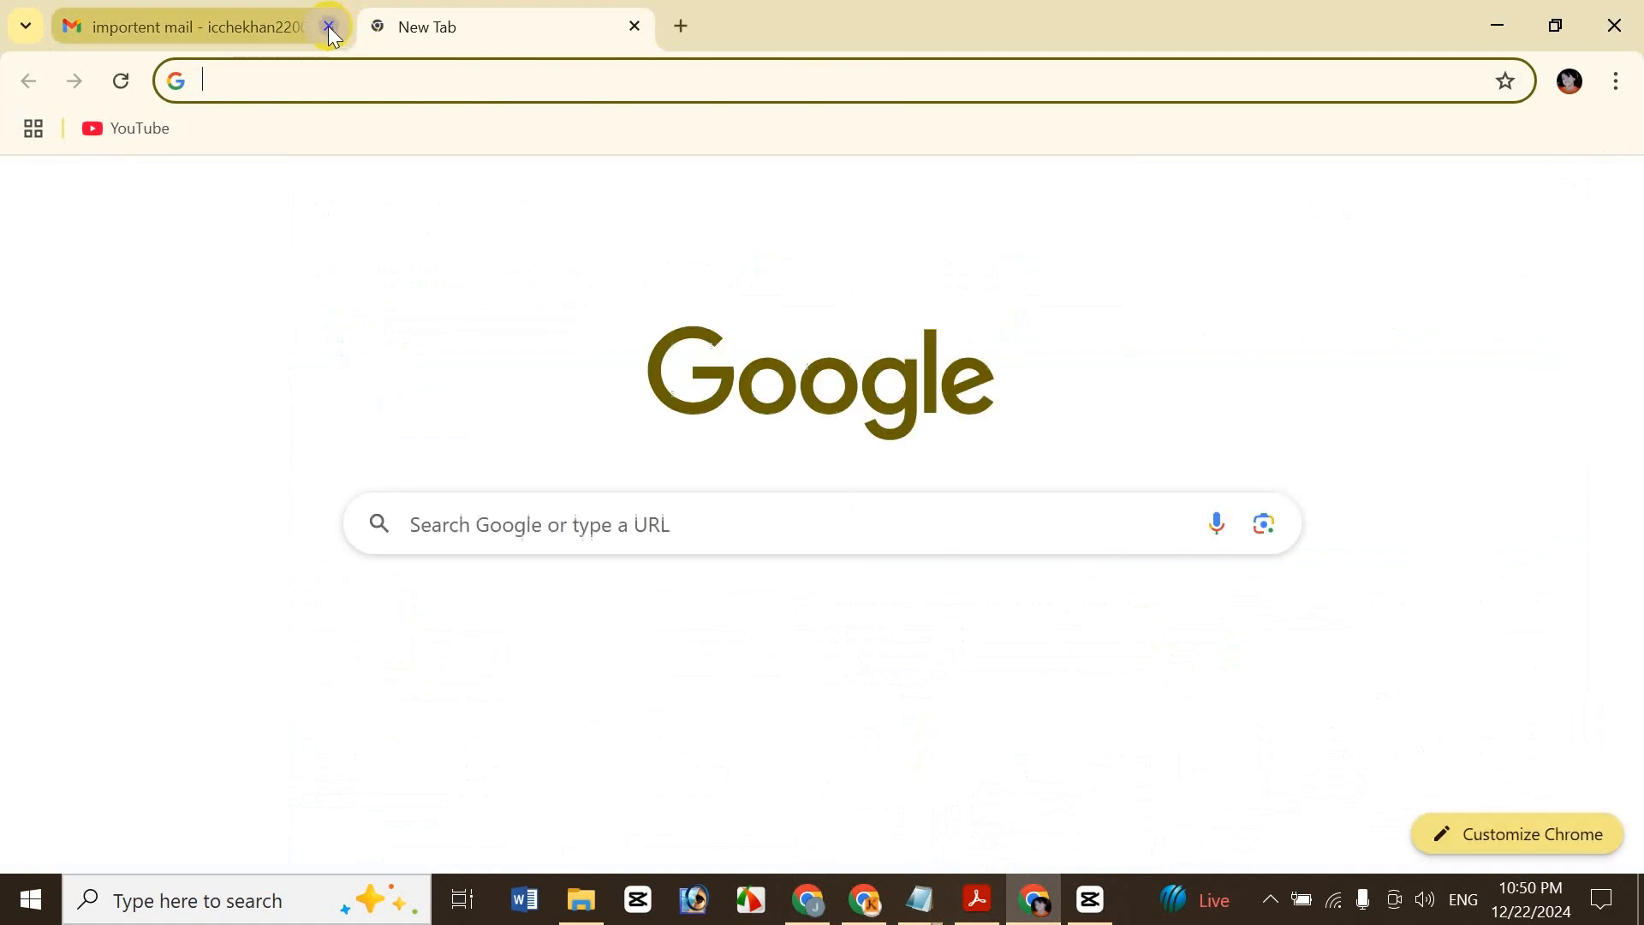
left_click(329, 27)
left_click(1329, 196)
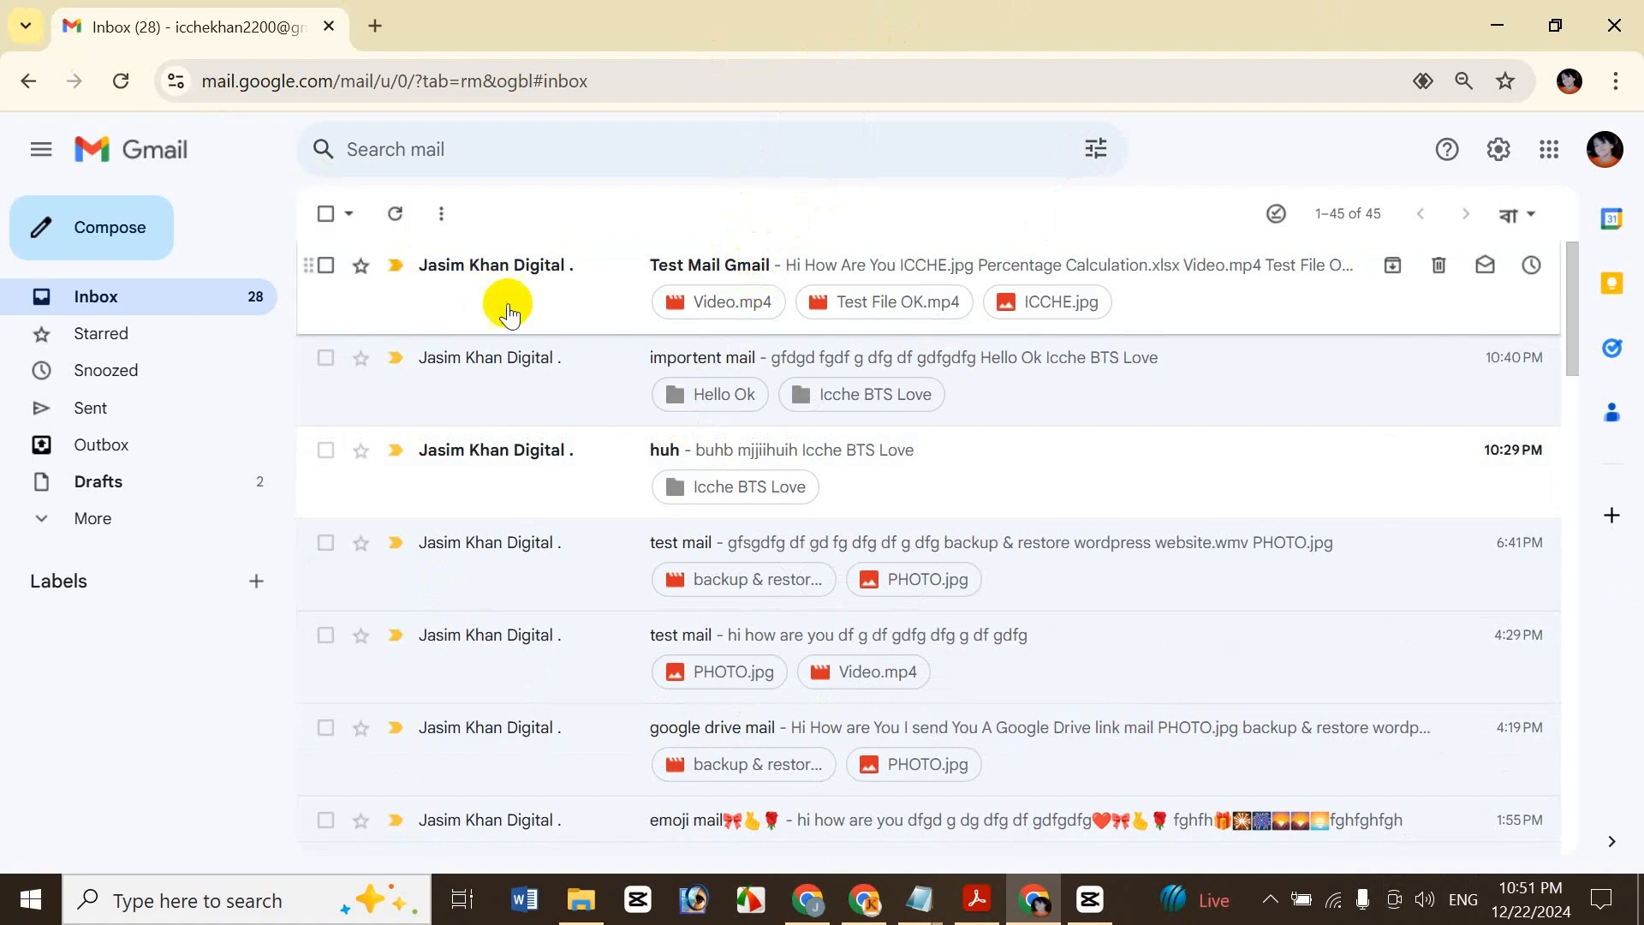
left_click(614, 277)
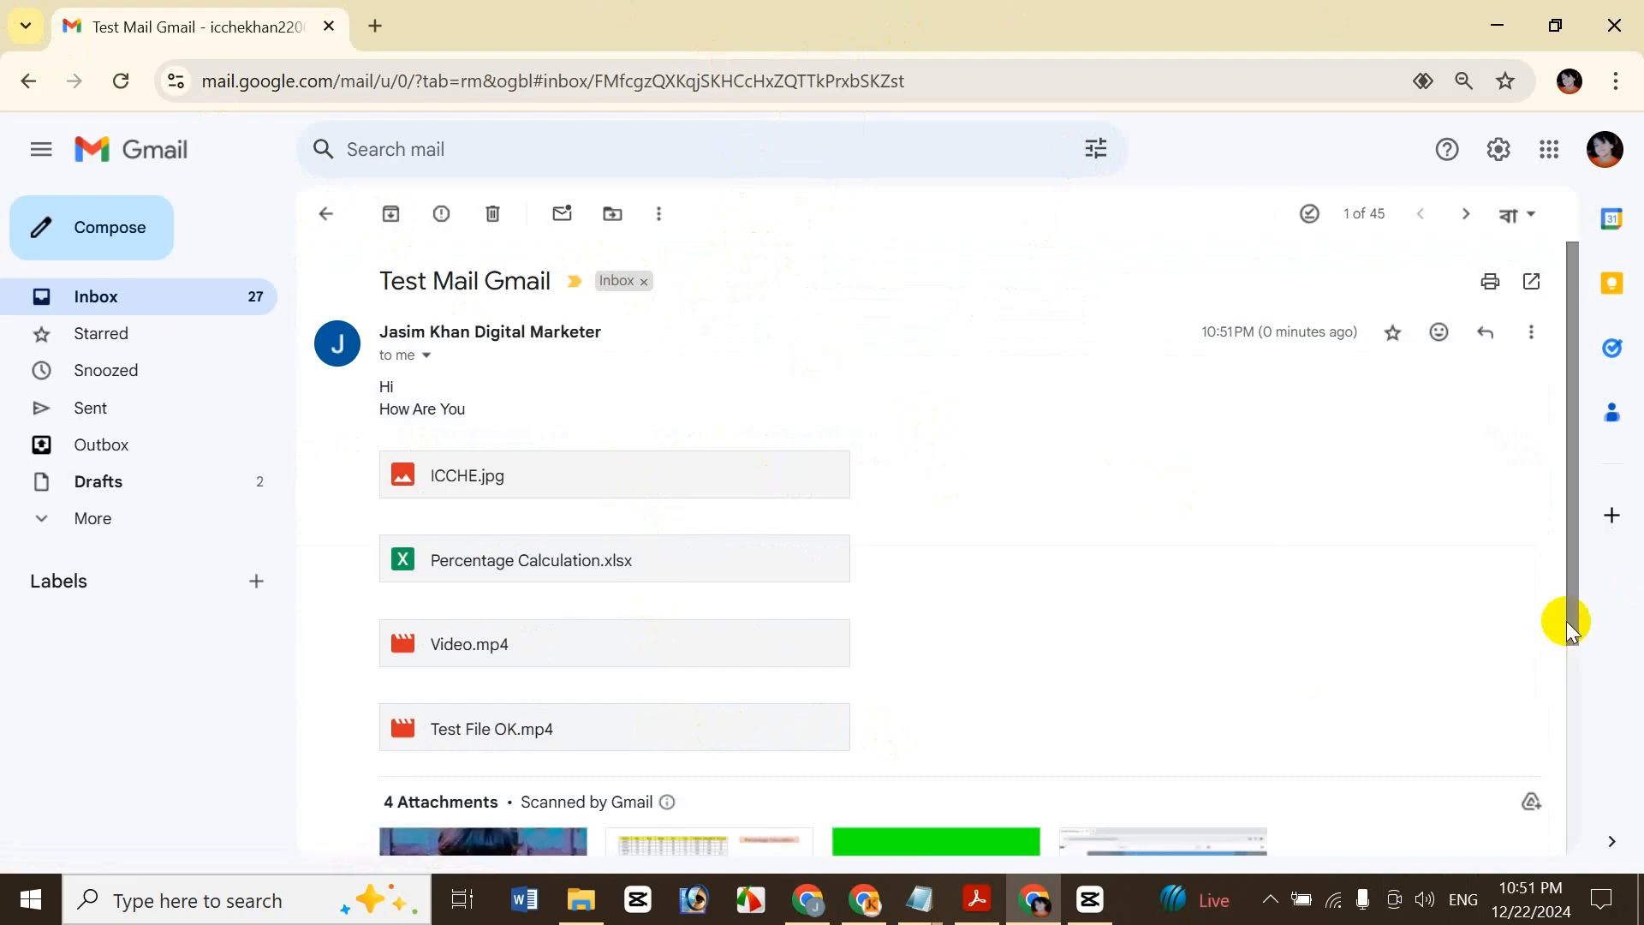
Download the ICCHE.jpg, Percentage Calculation.xlsx and Video.mp4 attachments from the received message
scroll(1557, 702, "down", 1)
scroll(1556, 702, "down", 2)
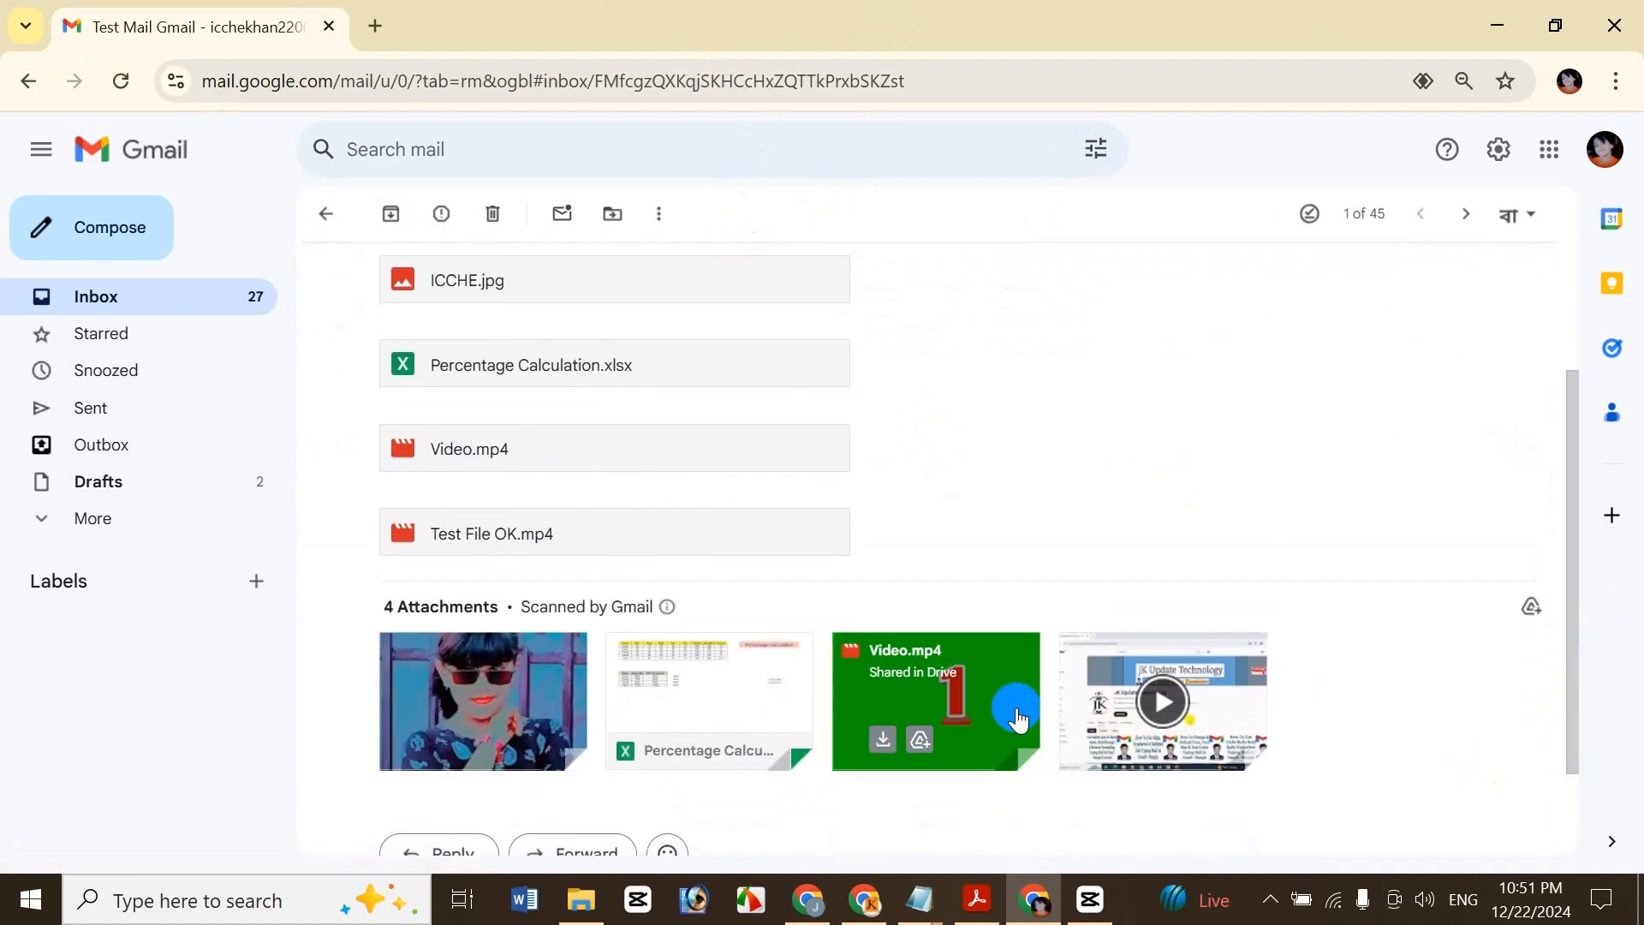
mouse_move(528, 695)
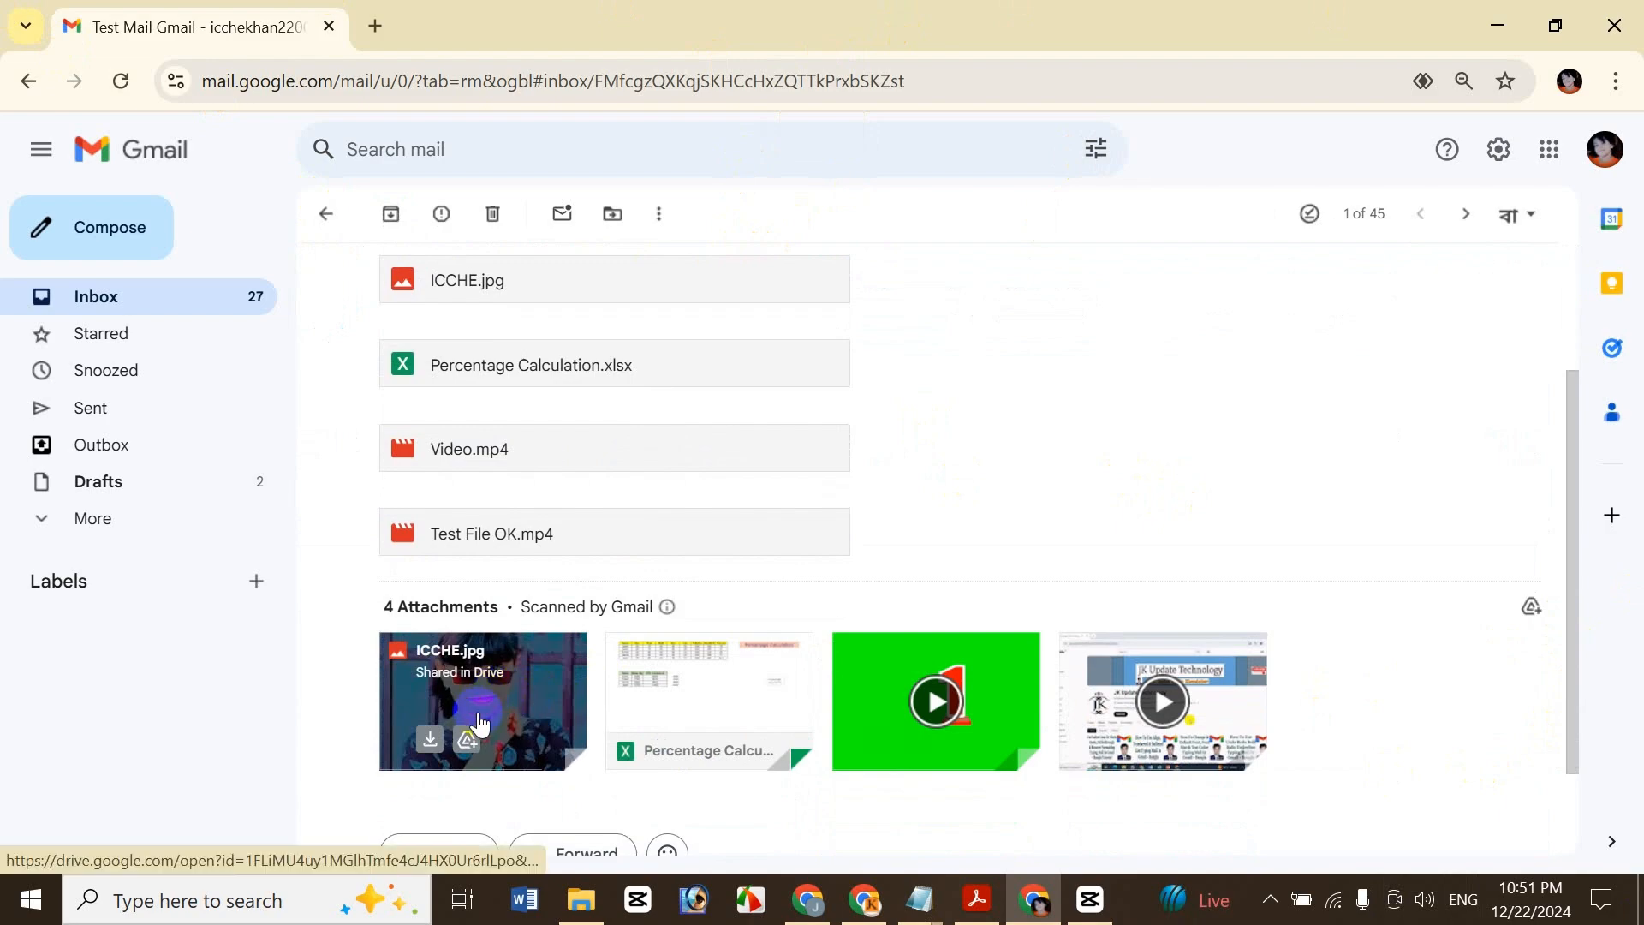
mouse_move(662, 753)
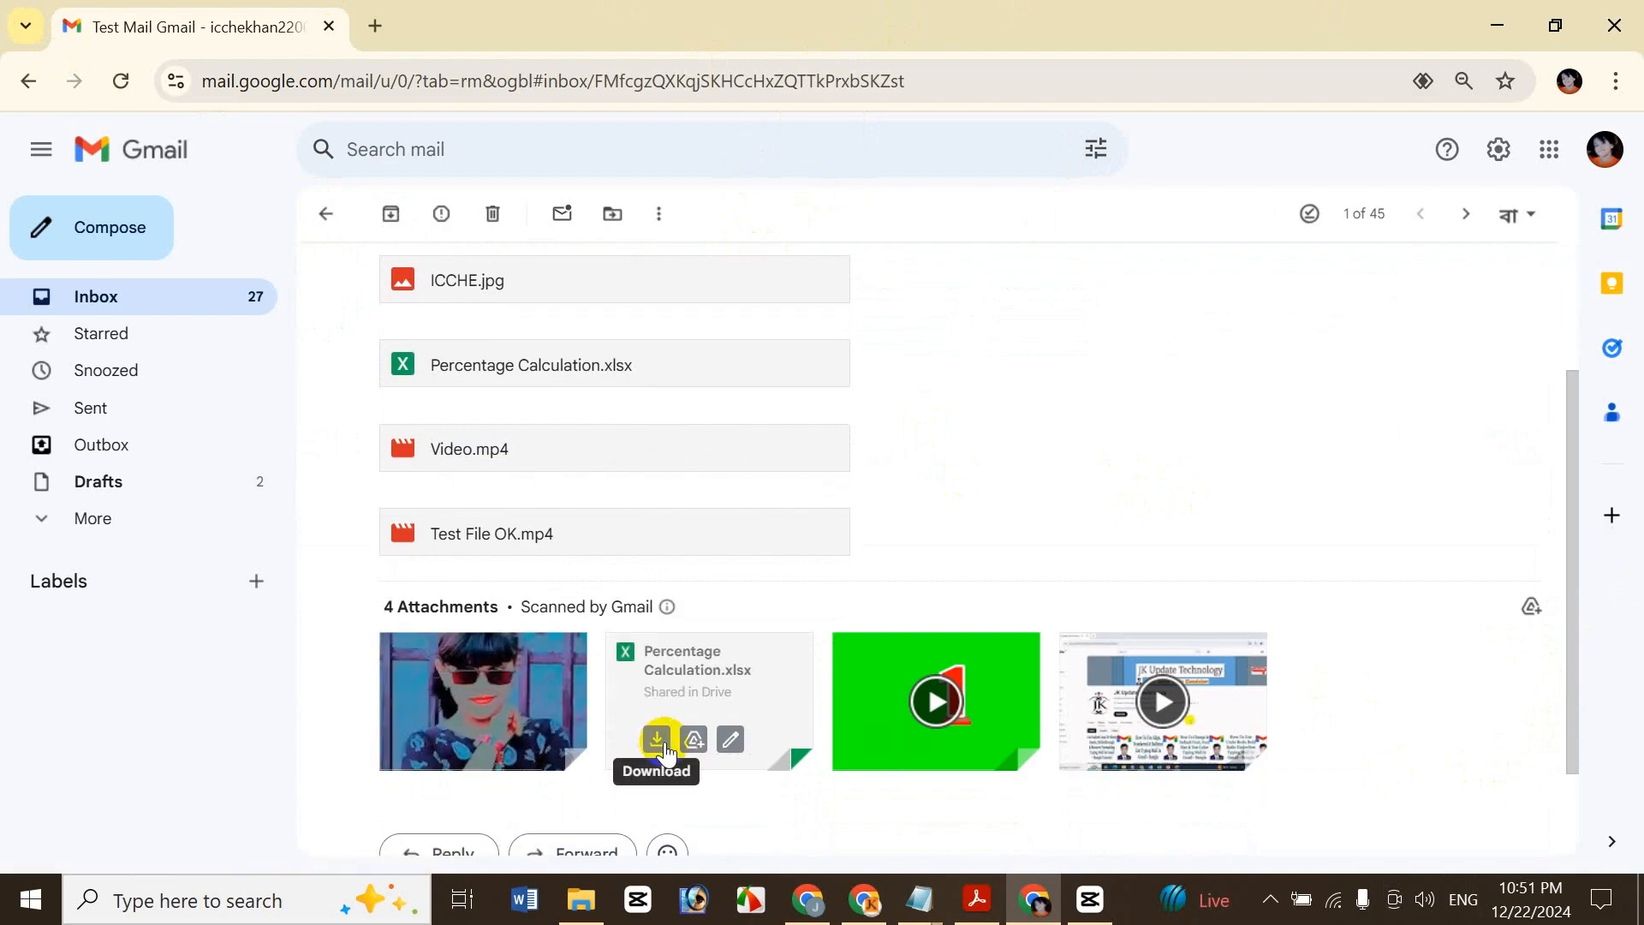
mouse_move(406, 728)
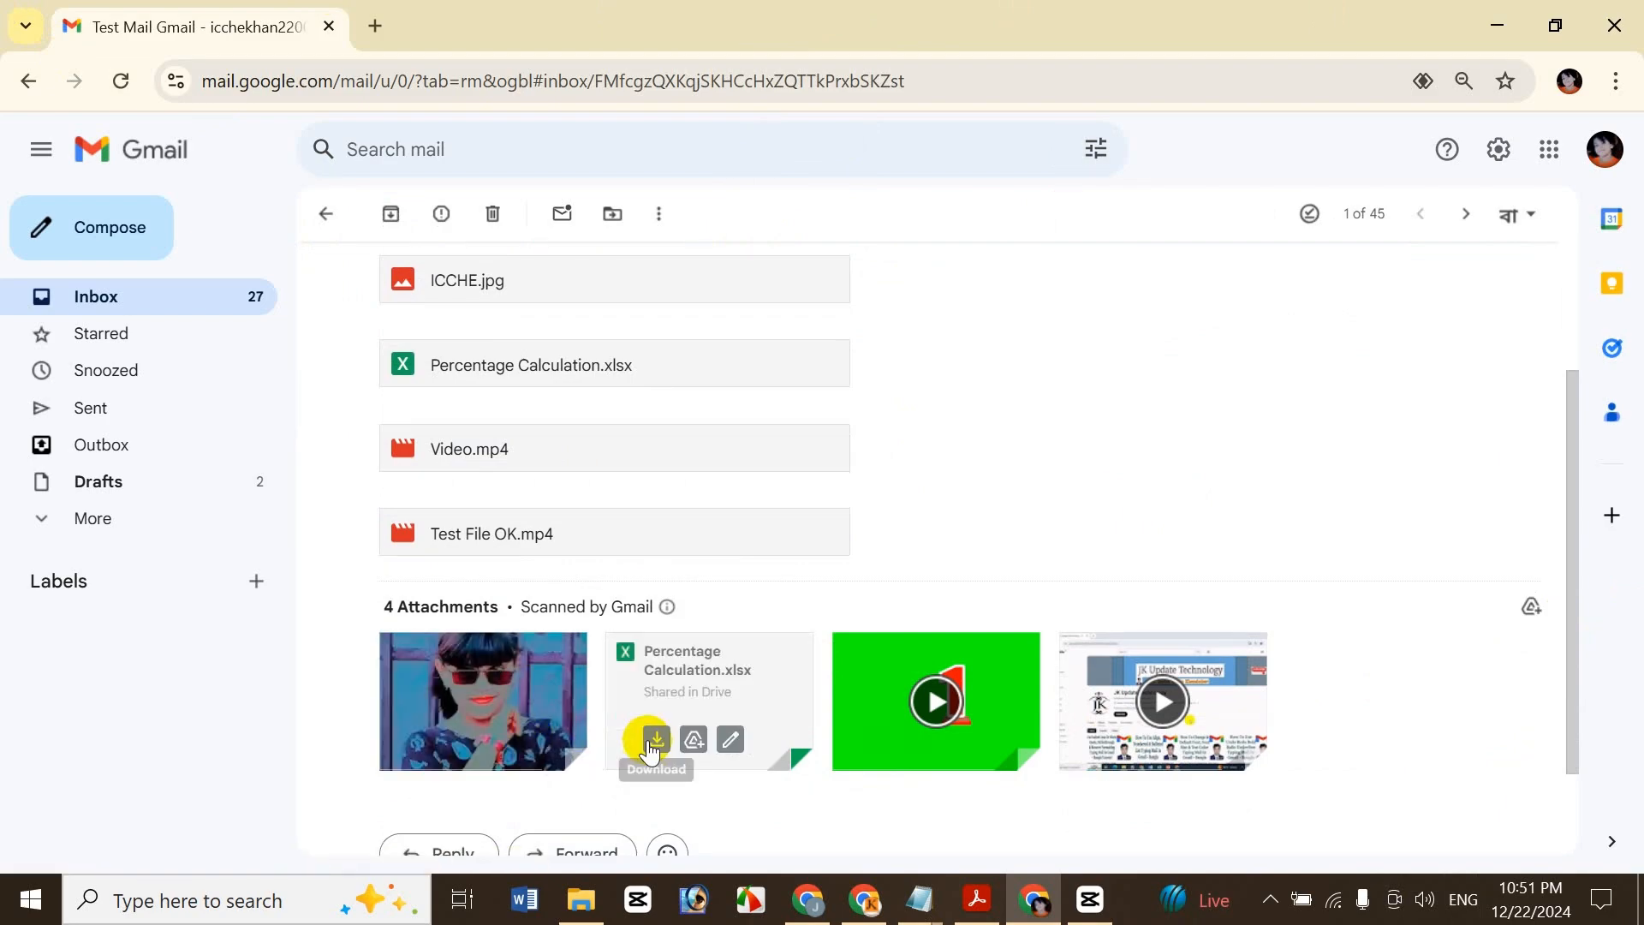
left_click(655, 742)
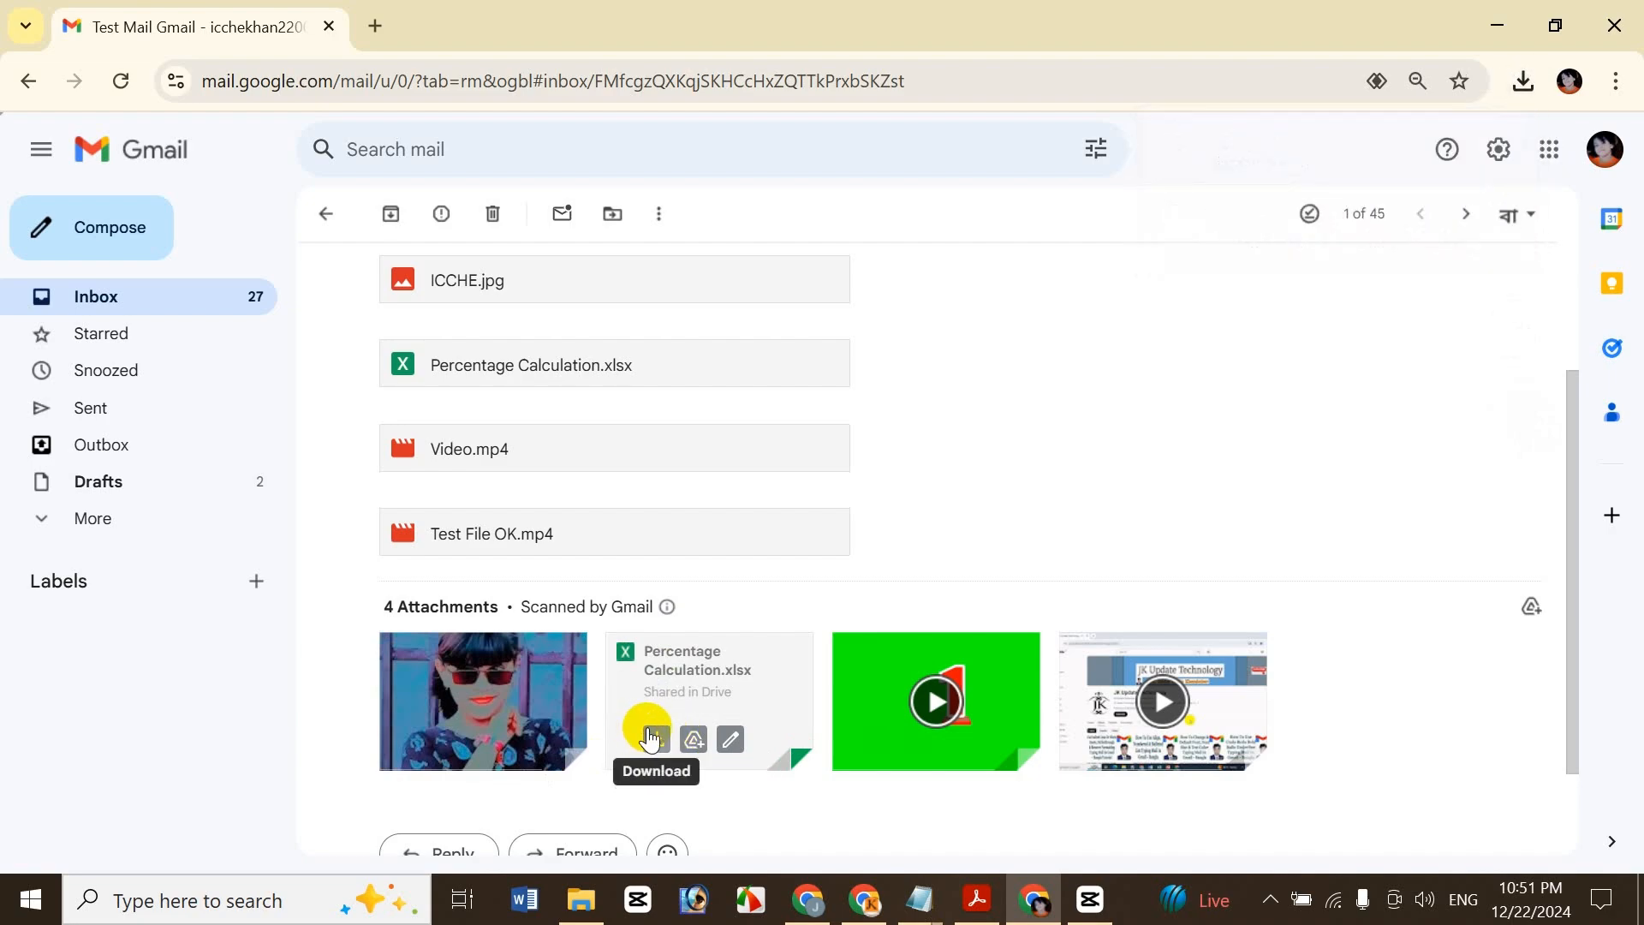
left_click(879, 741)
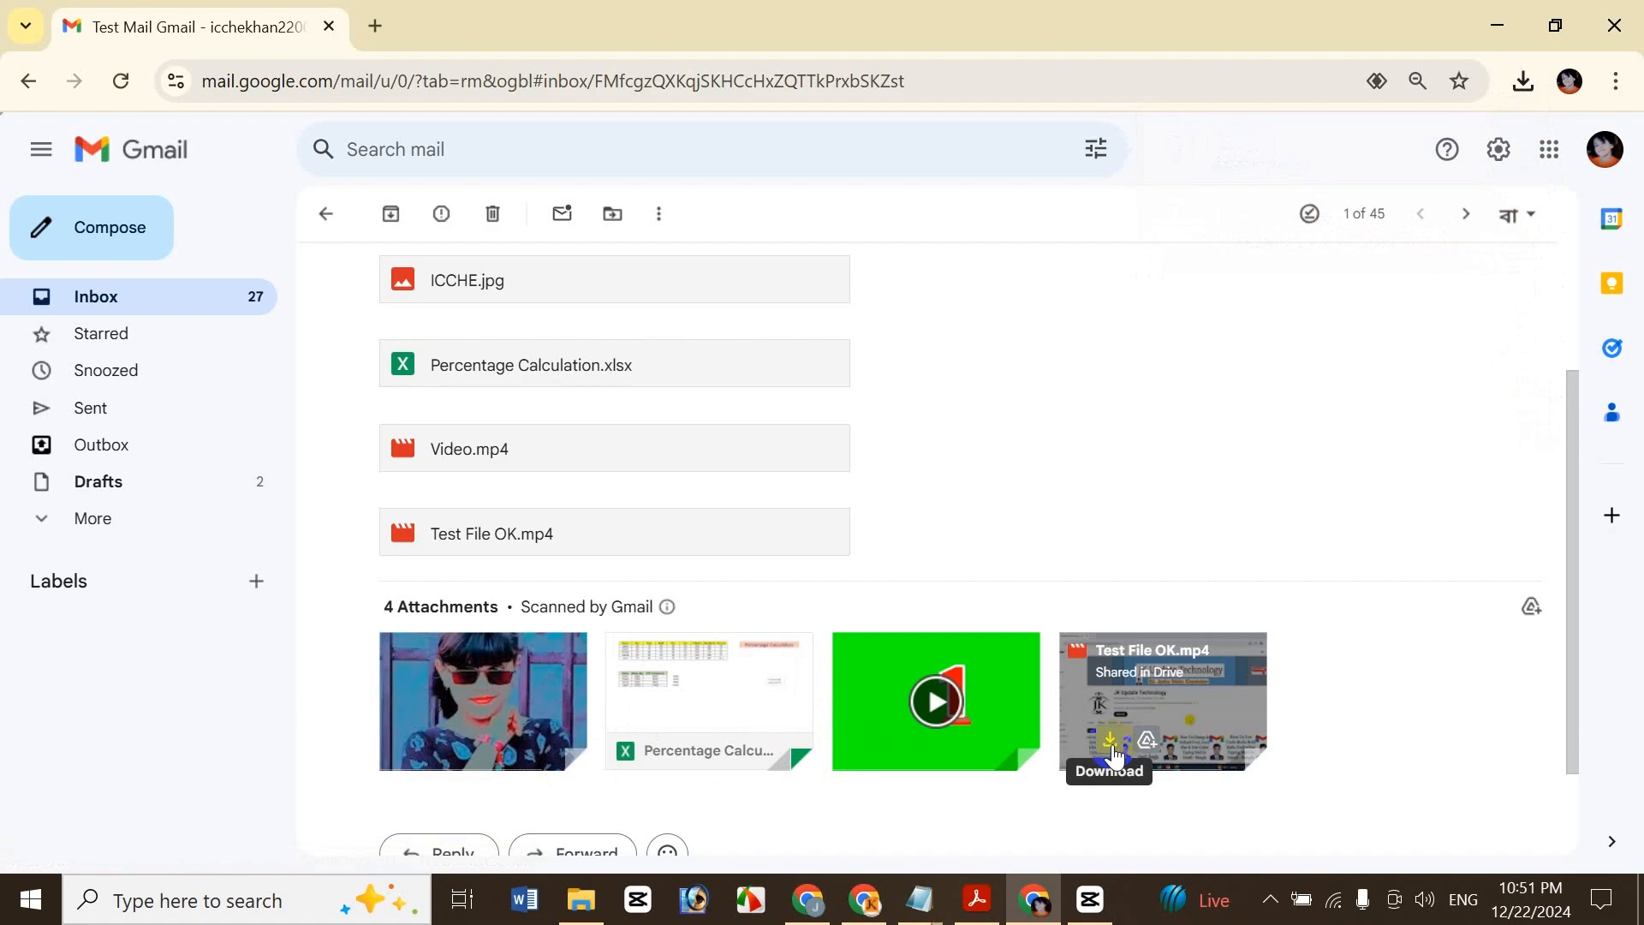
left_click(1111, 743)
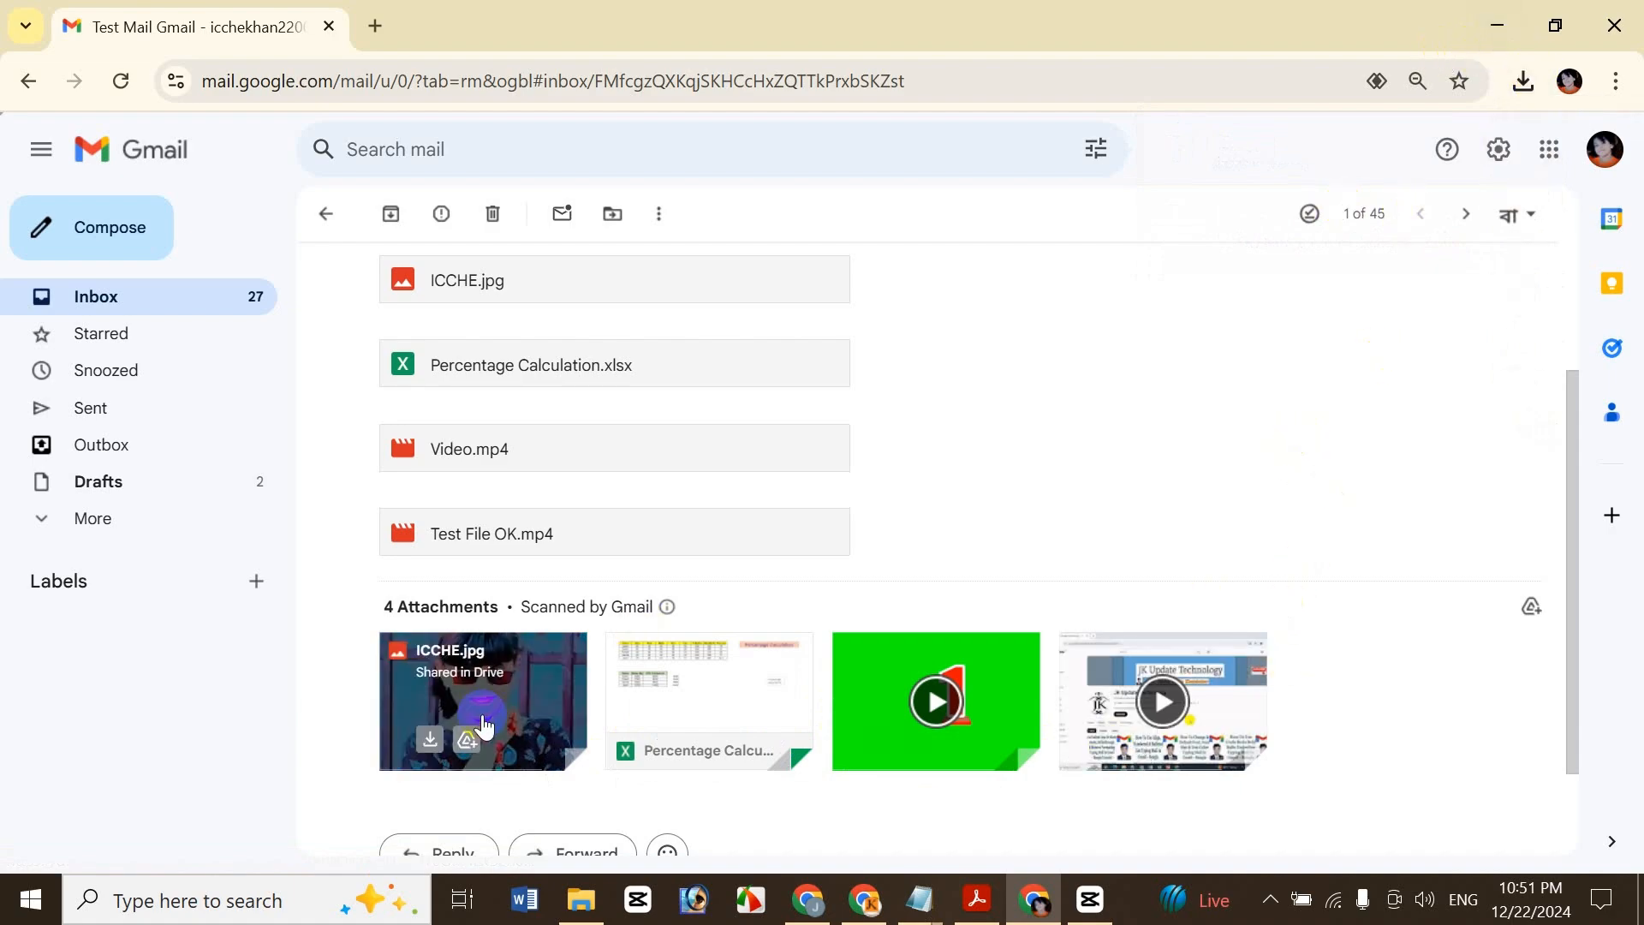
Switch to File Explorer and delete the ICCHE, Percentage Calculation and Video files from the Downloads folder
left_click(585, 897)
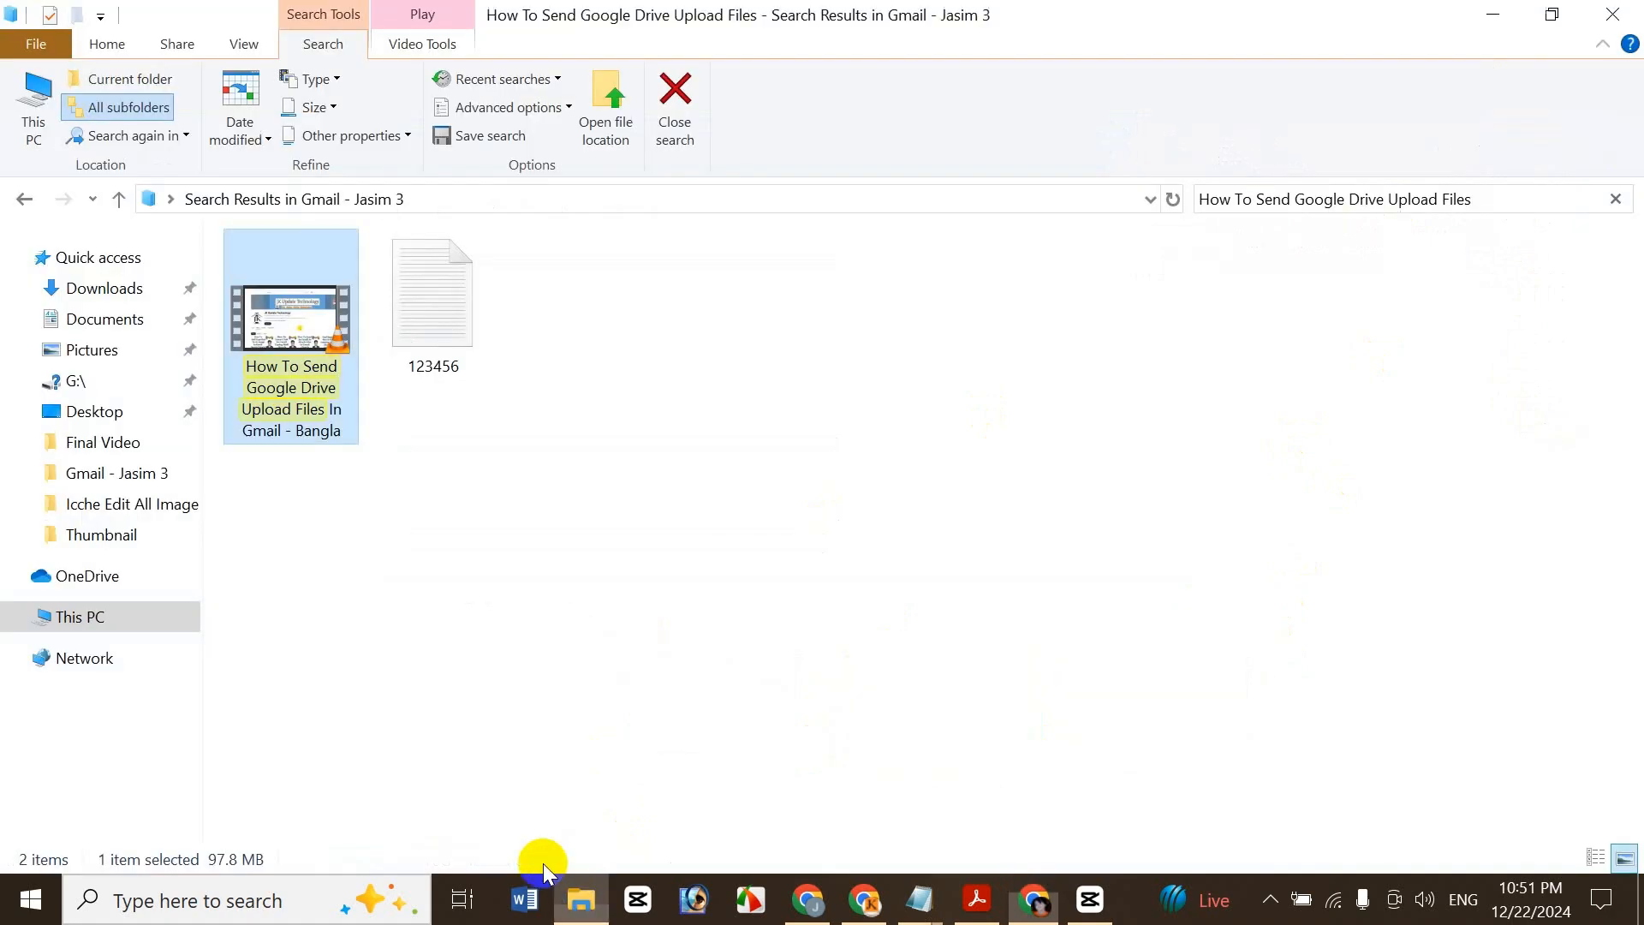
left_click(110, 288)
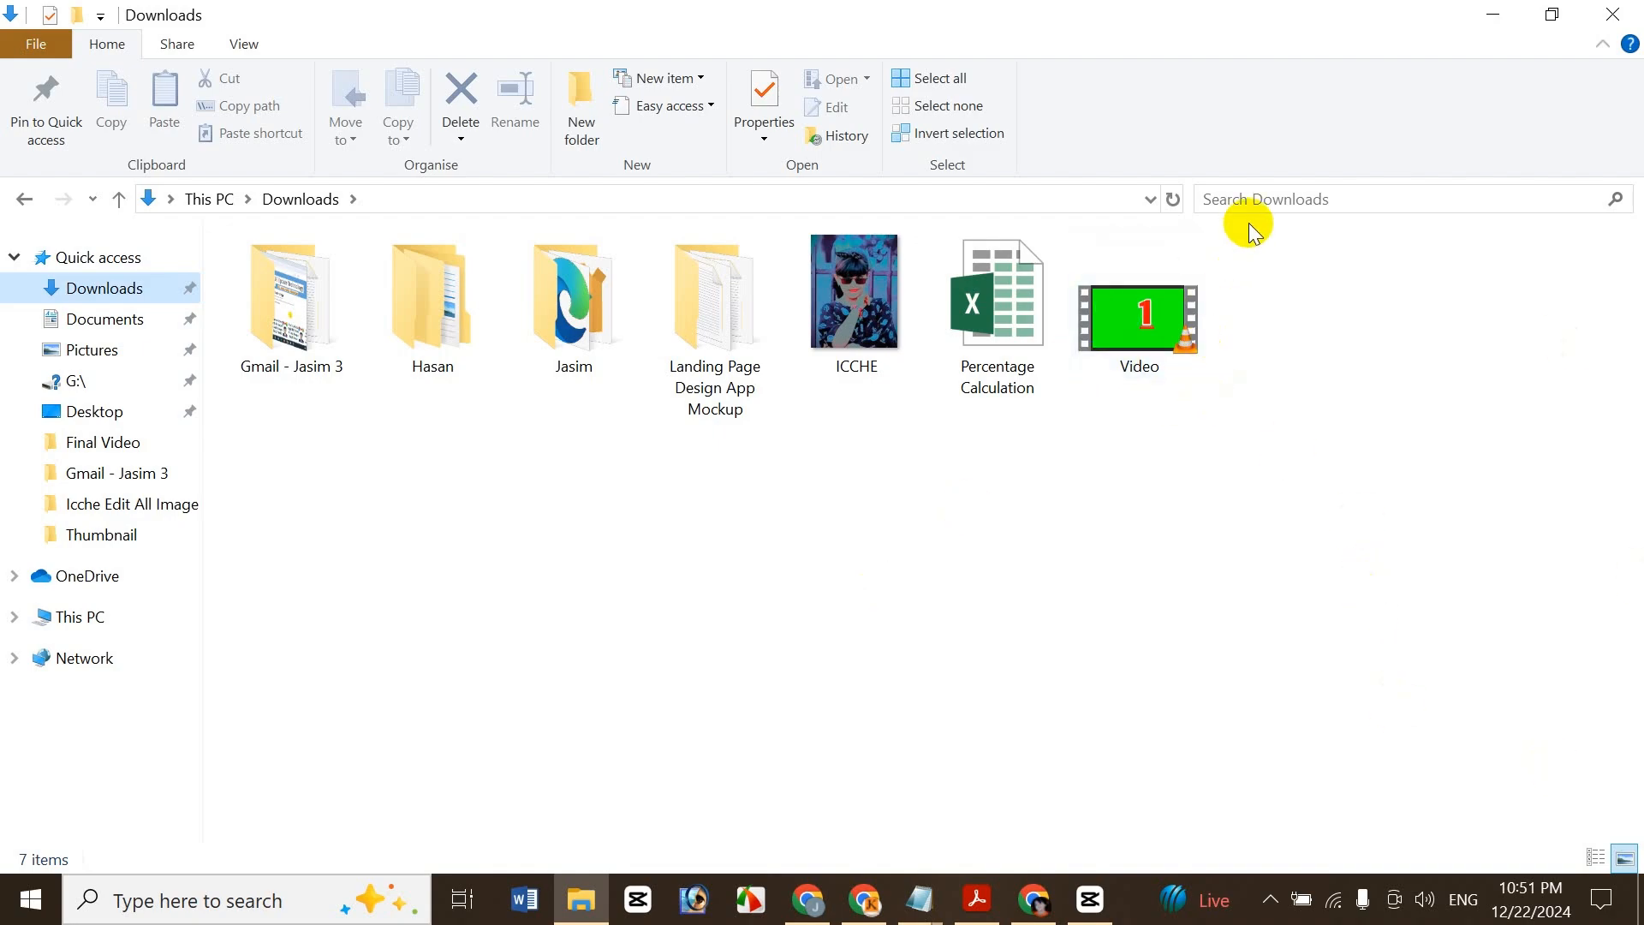
left_click_drag(1282, 316, 890, 274)
key("Delete")
key("Return")
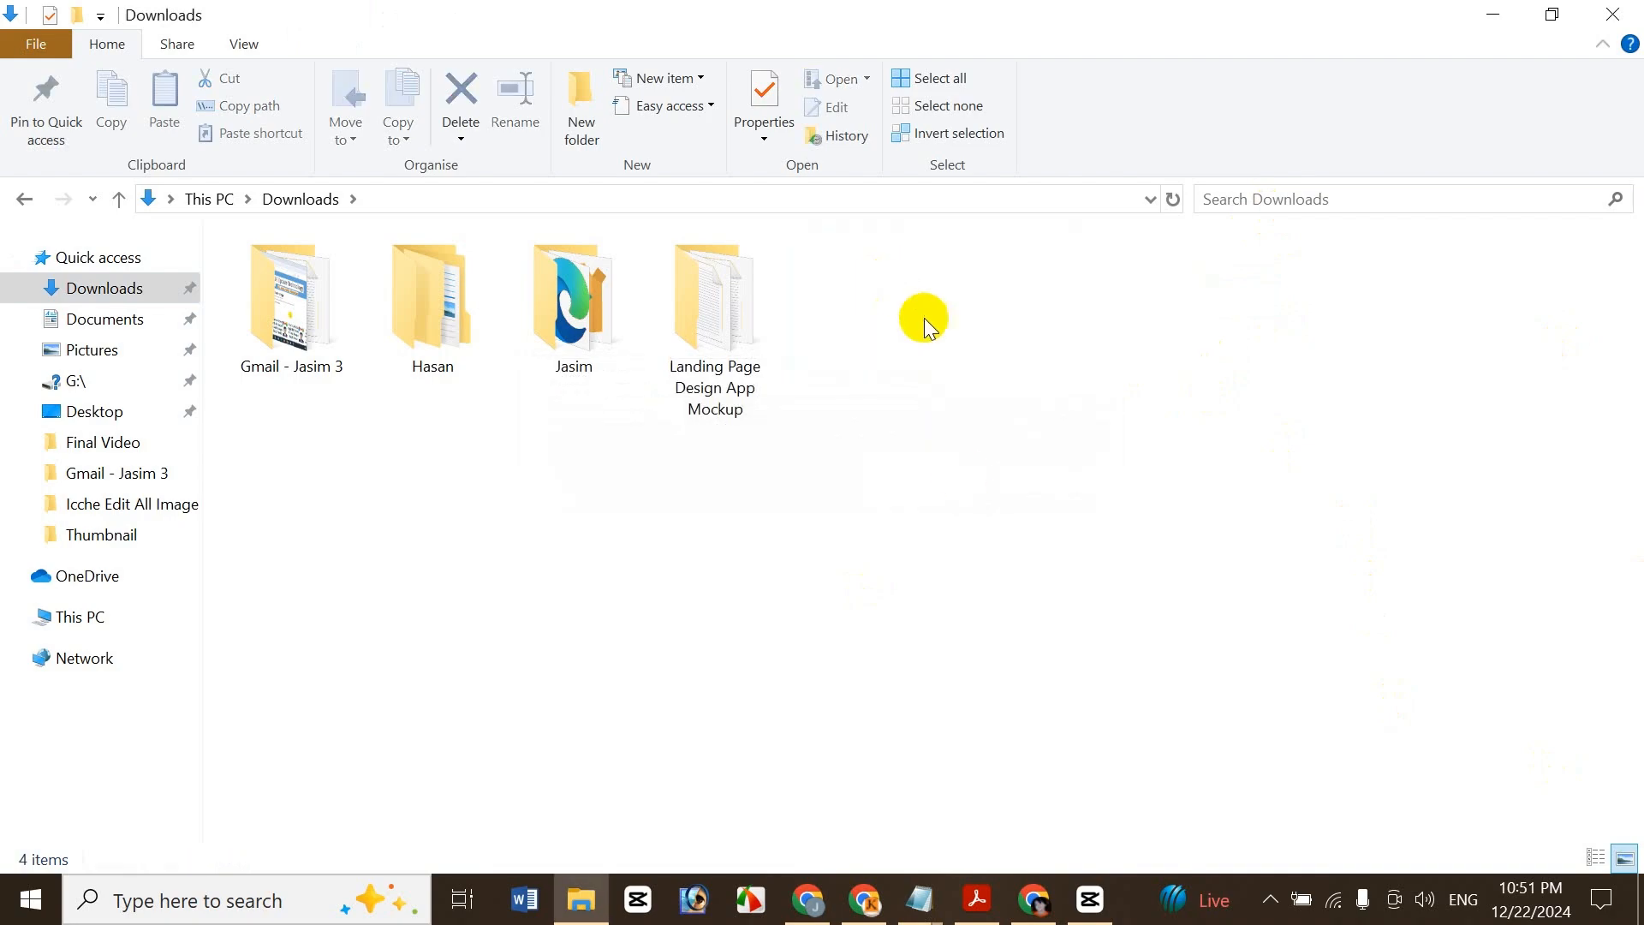
Return to the received message in Chrome, then switch to the How To Send Google Drive Upload Files PDF in Acrobat
left_click(1056, 914)
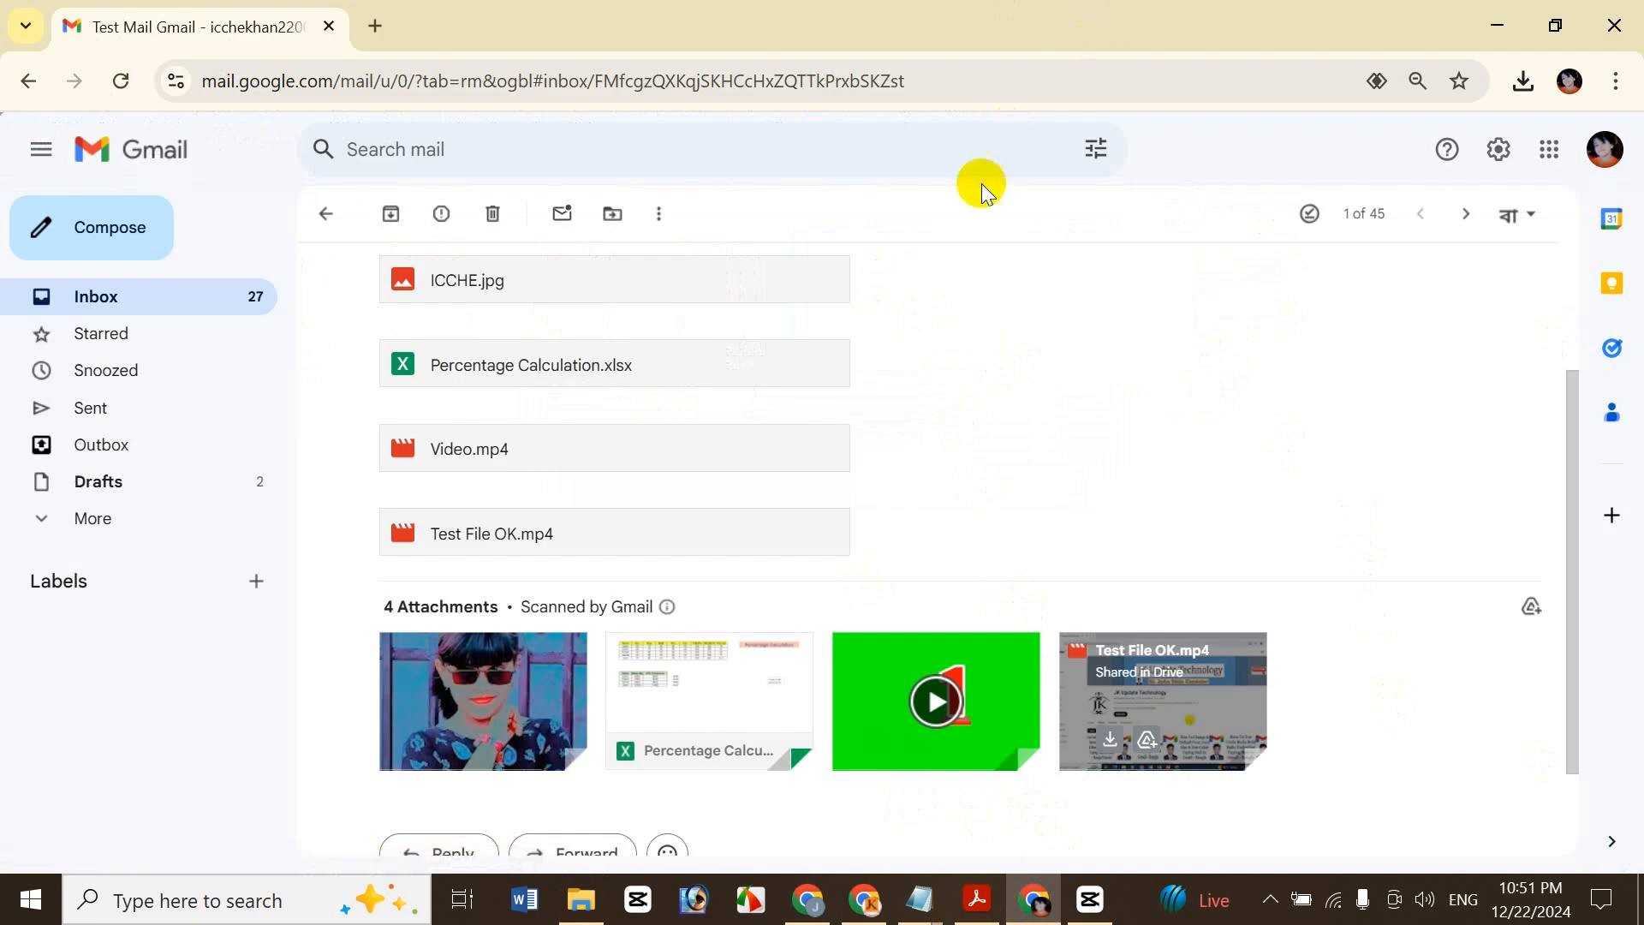
left_click(987, 908)
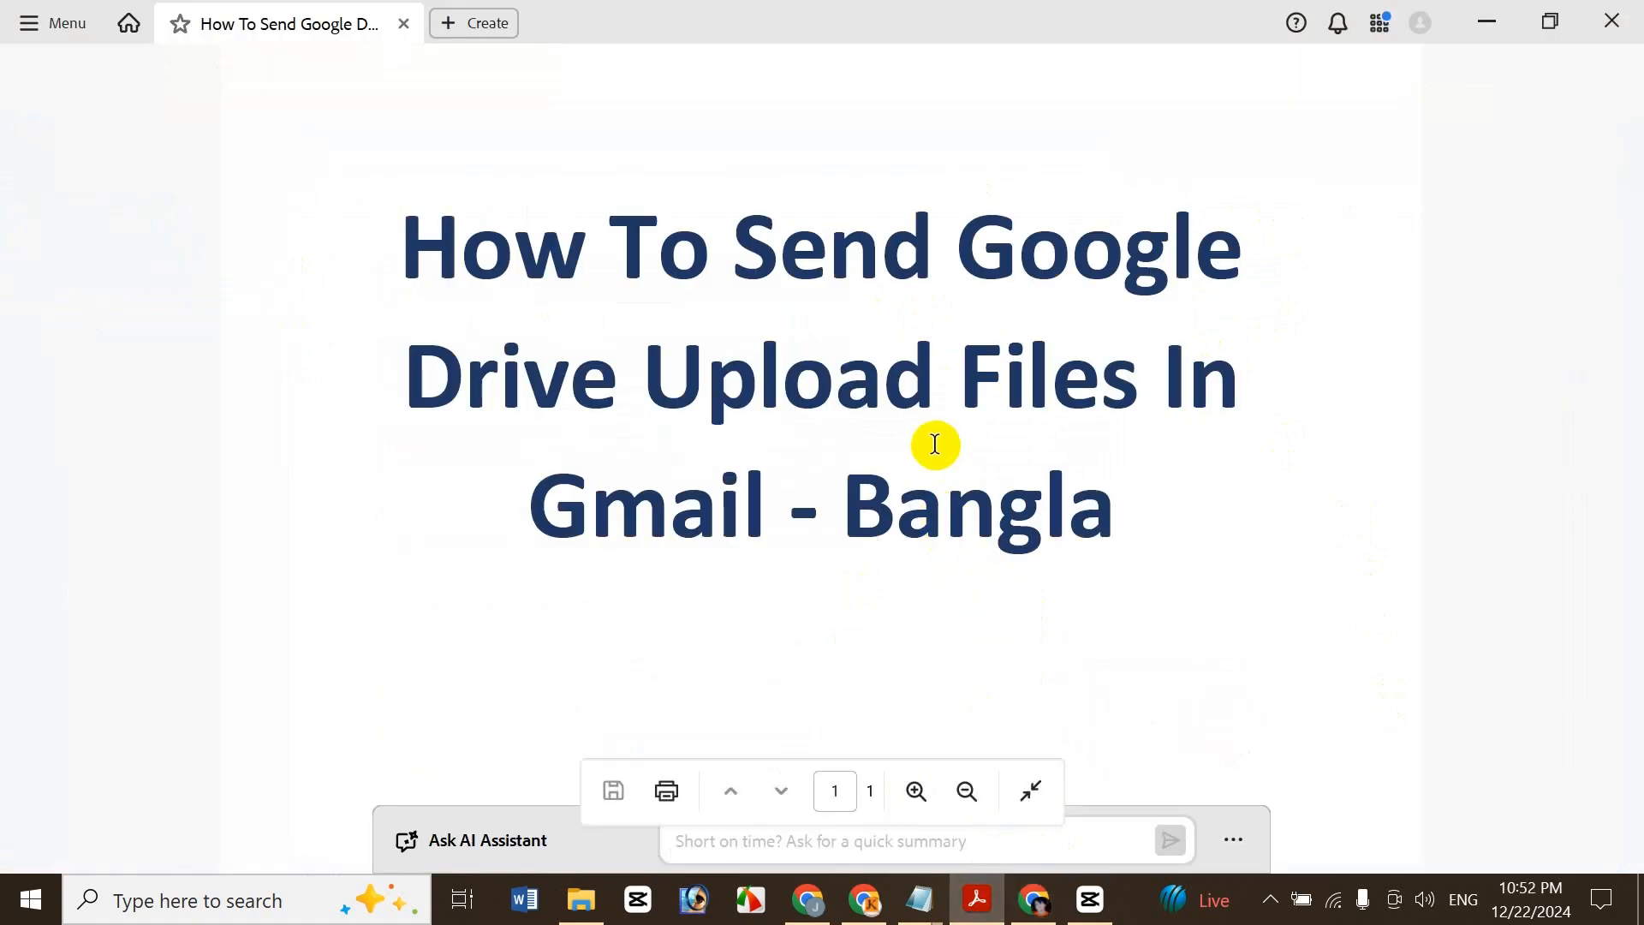